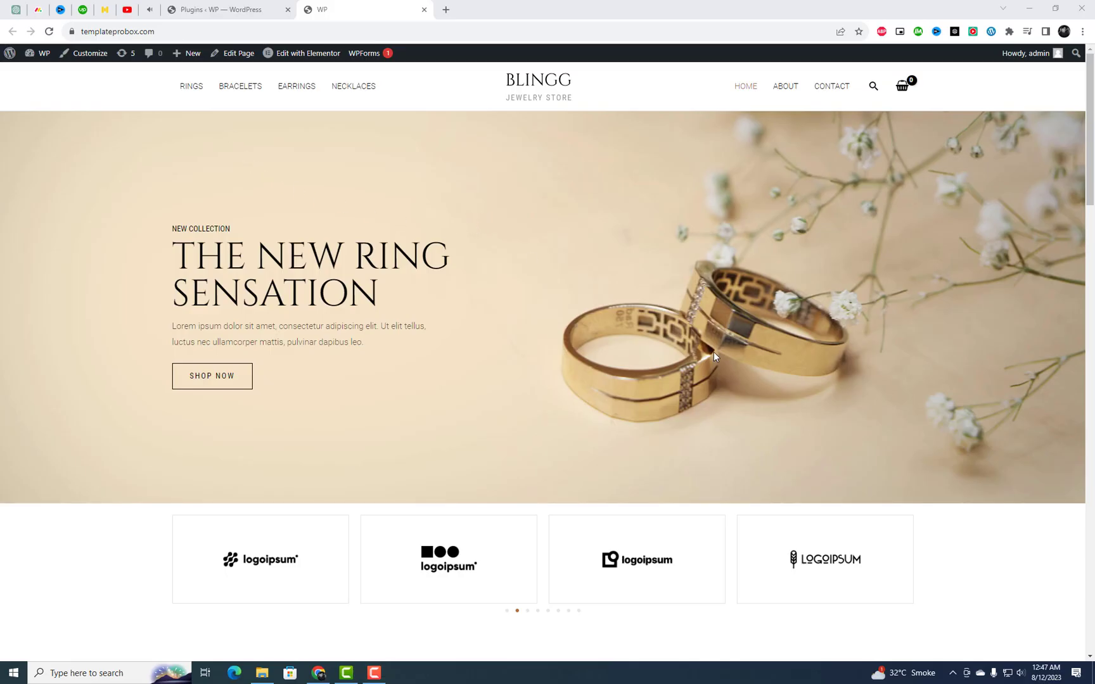
scroll(714, 351, "down", 5)
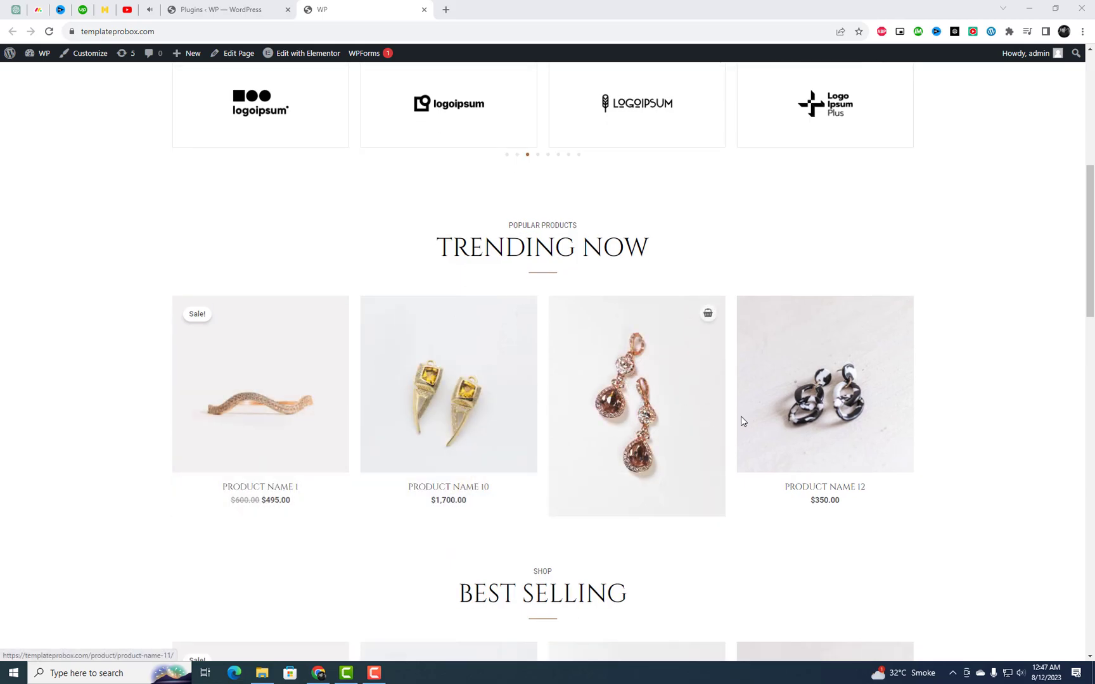
scroll(920, 422, "up", 5)
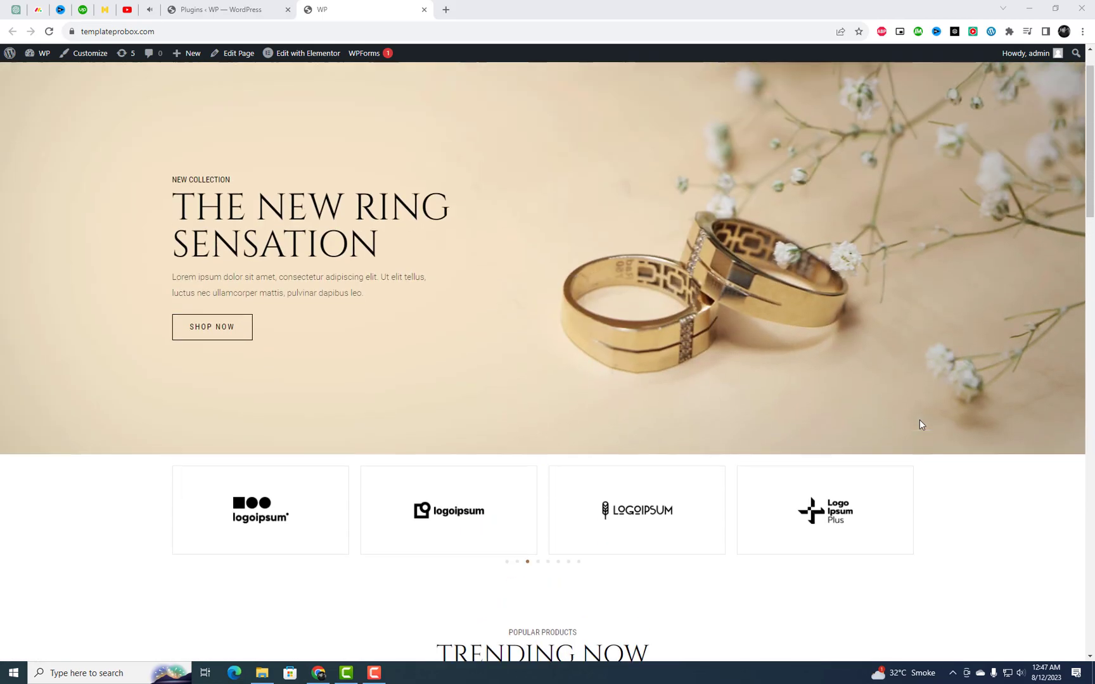
Activate the Ultimate Gift Cards For WooCommerce plugin and open its Settings page.
left_click(196, 7)
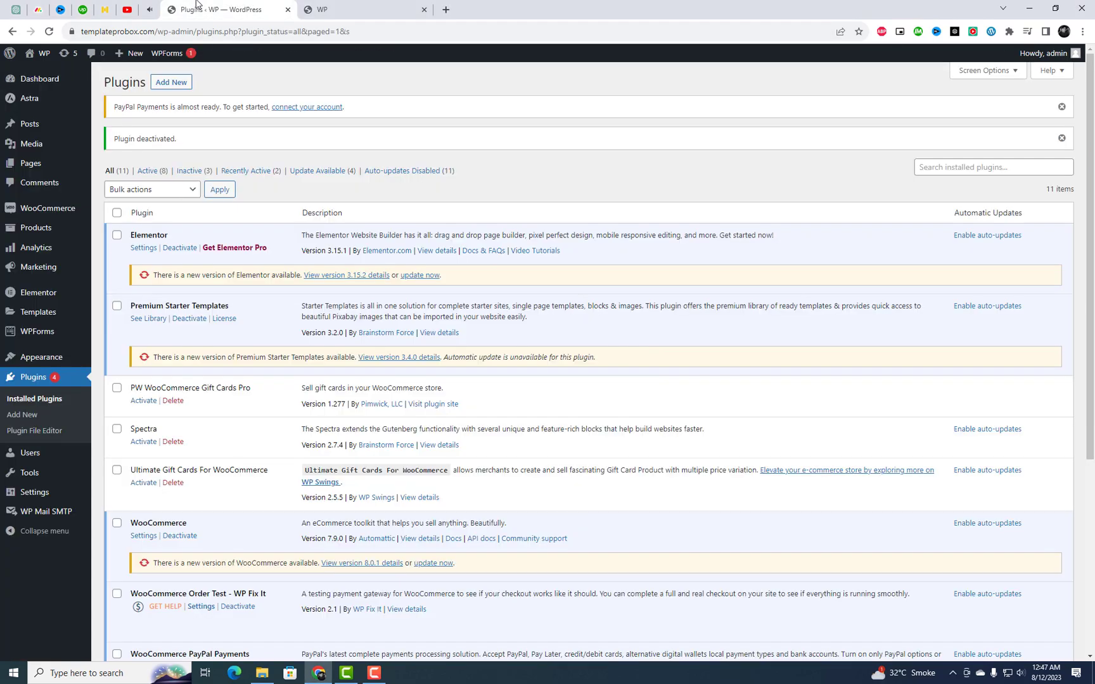
left_click(172, 83)
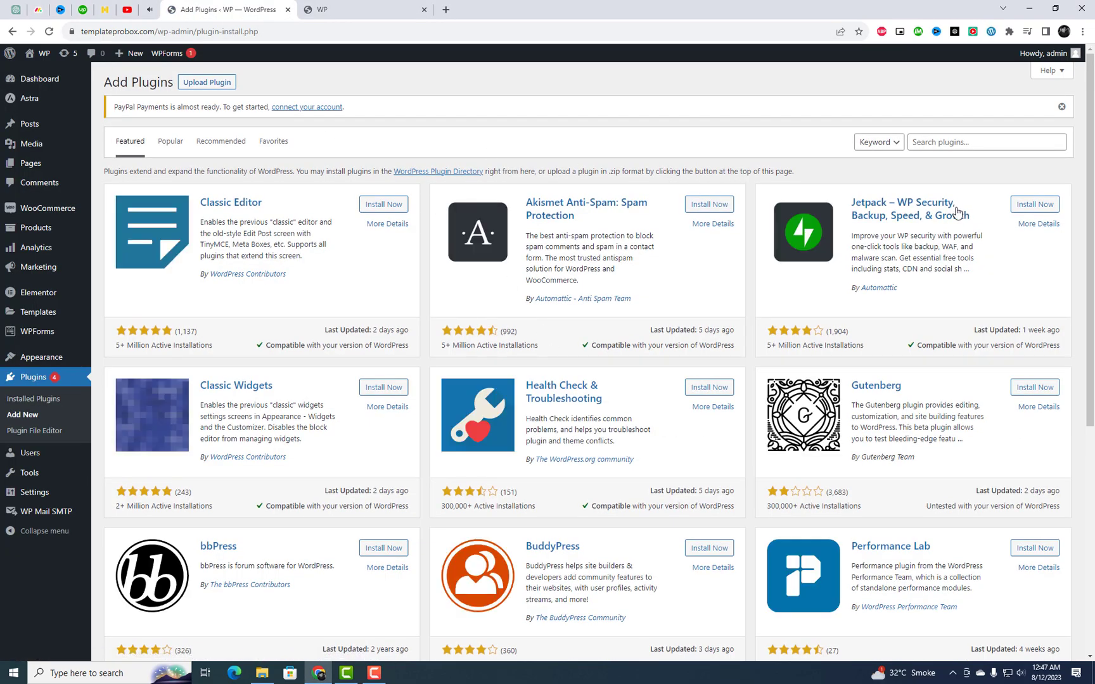
left_click(937, 141)
type("Ultimate Gift Cards For WooCommerce")
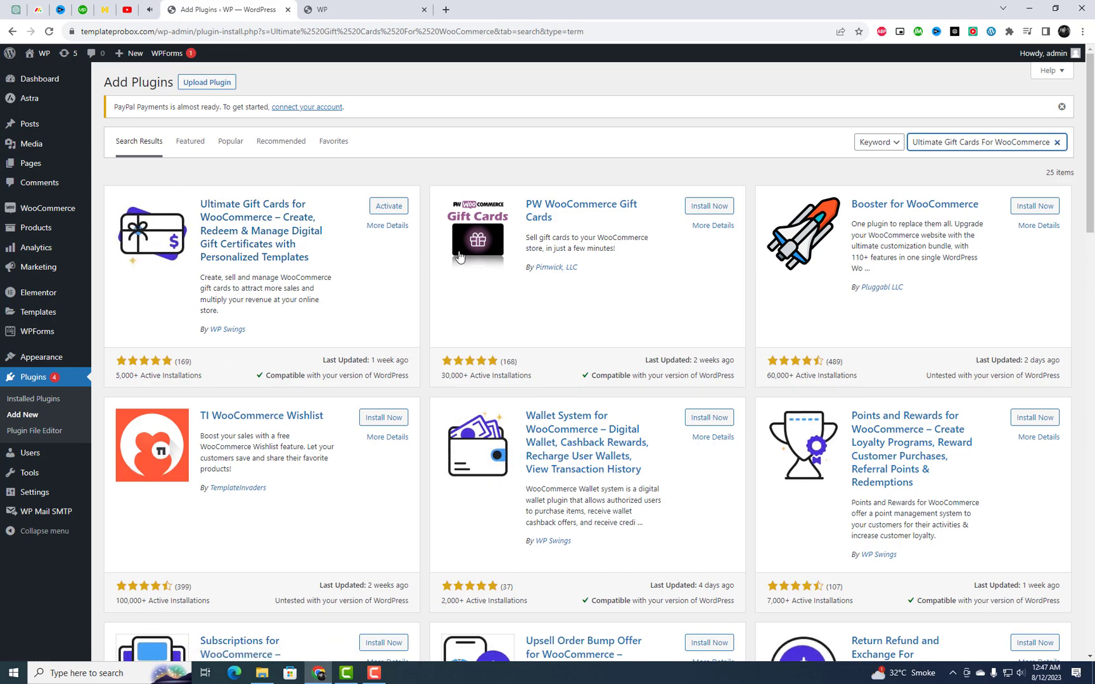
left_click(390, 213)
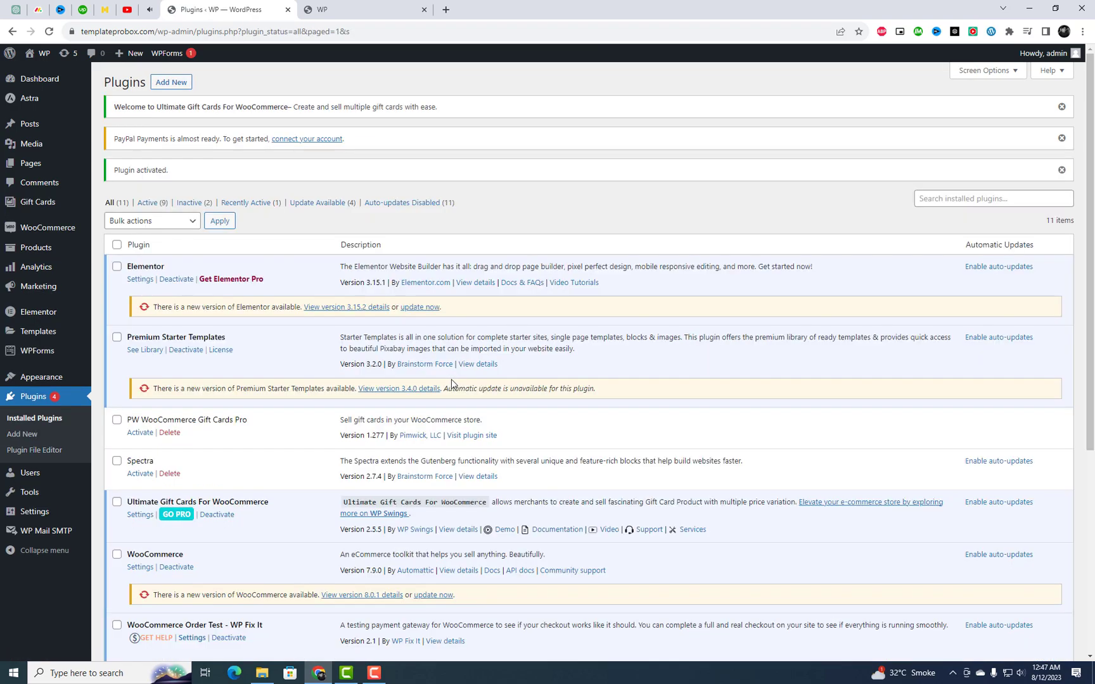
left_click(140, 516)
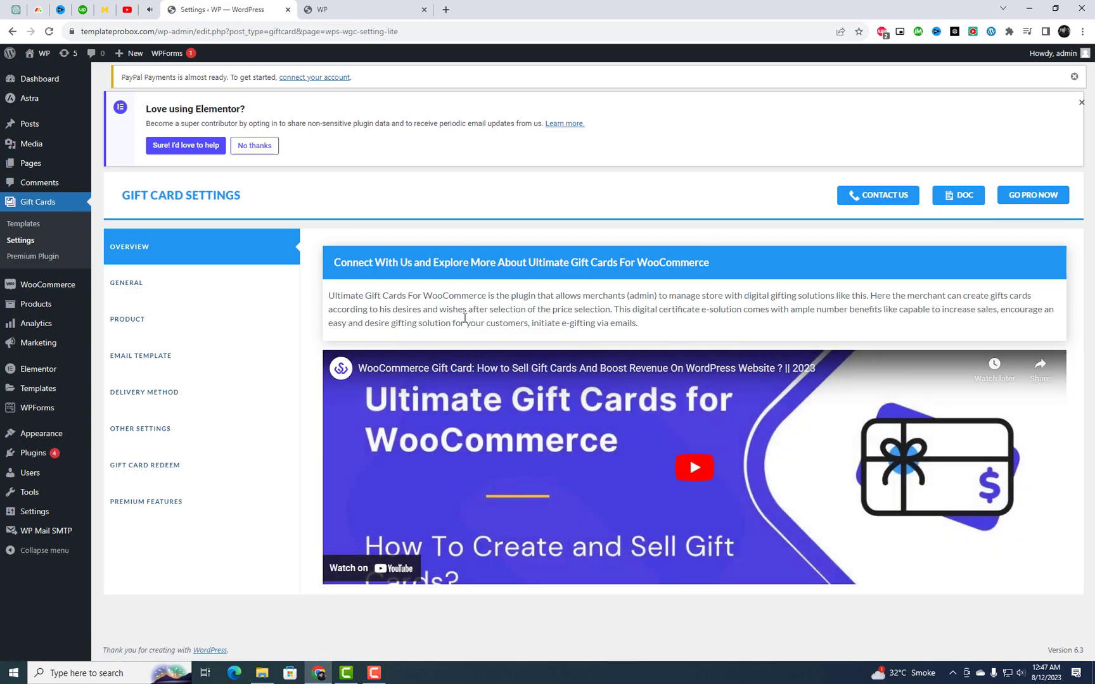
In General gift card settings, set coupon length 6, enable free shipping, and save.
left_click(145, 292)
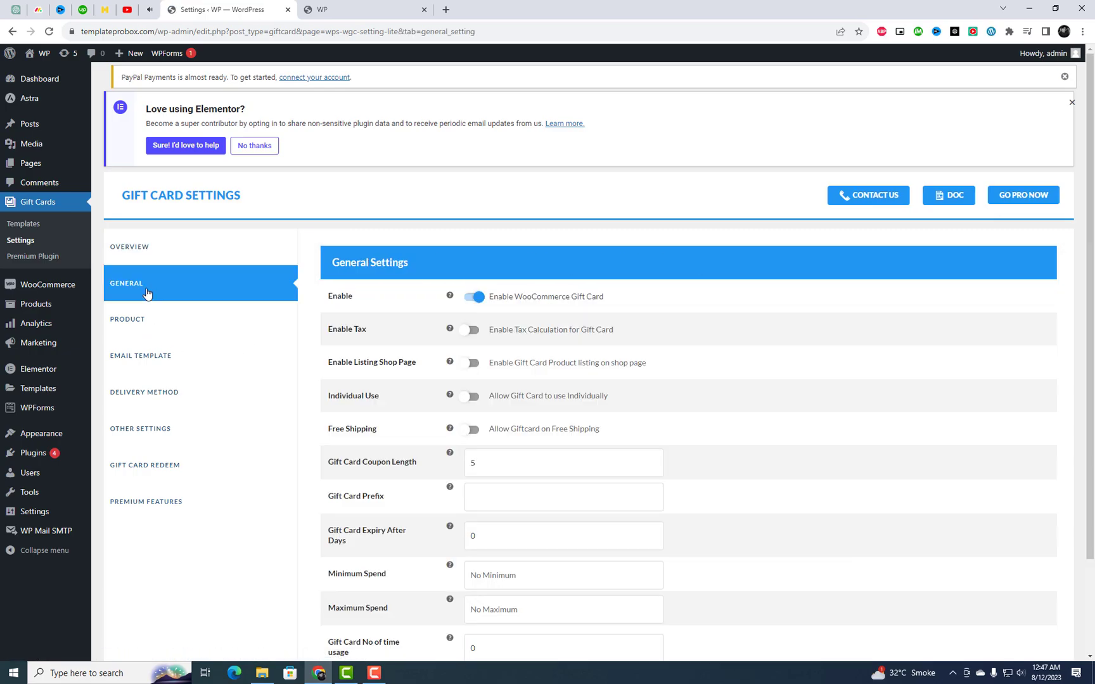
scroll(758, 318, "down", 3)
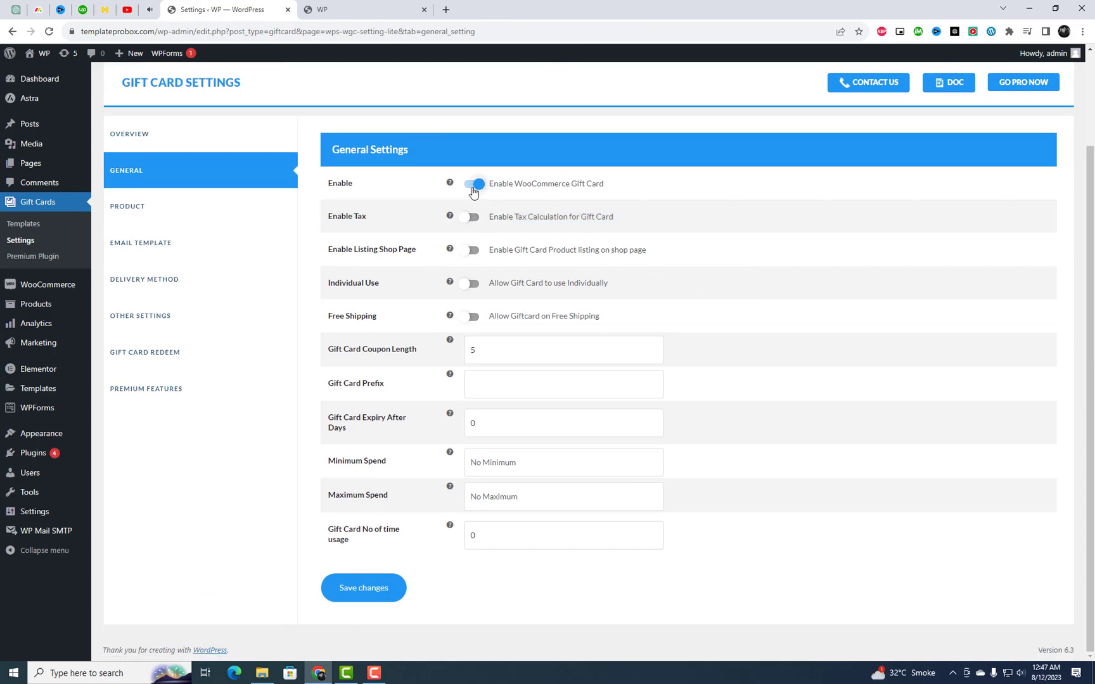
left_click(476, 185)
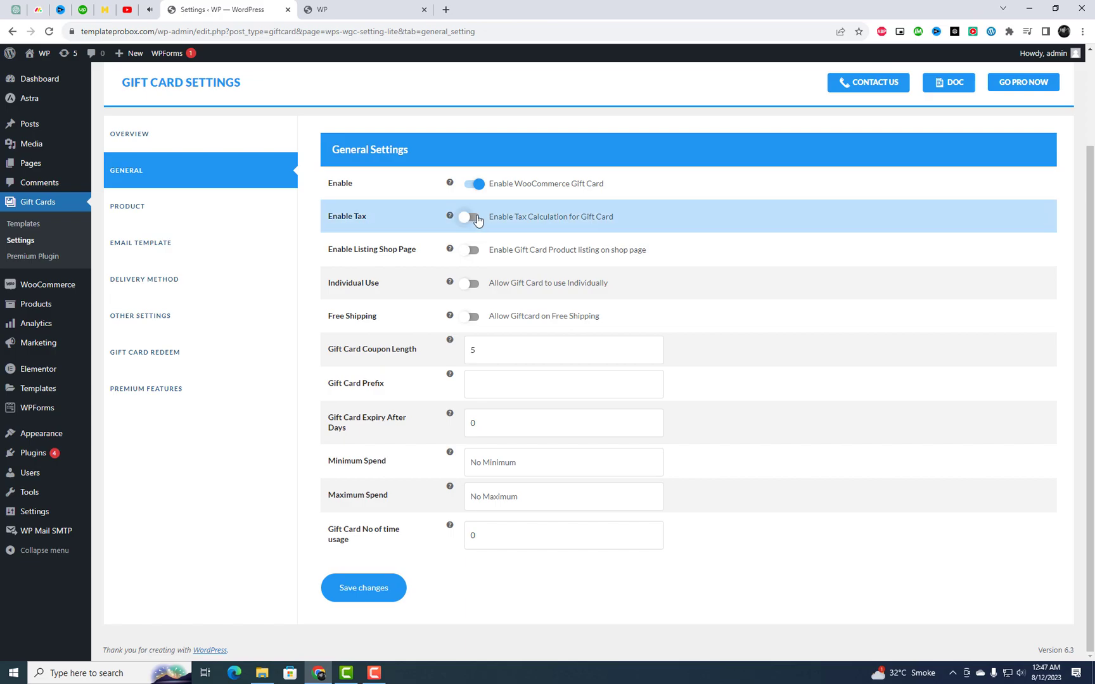
left_click(470, 218)
left_click(472, 219)
mouse_move(700, 353)
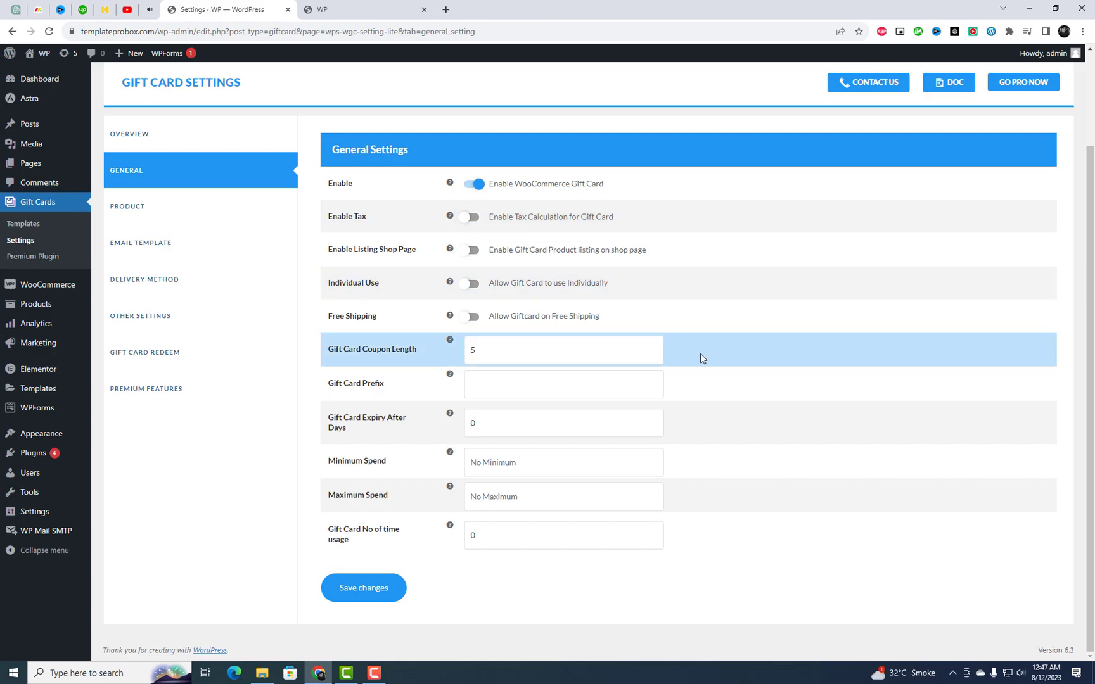
left_click_drag(493, 349, 449, 351)
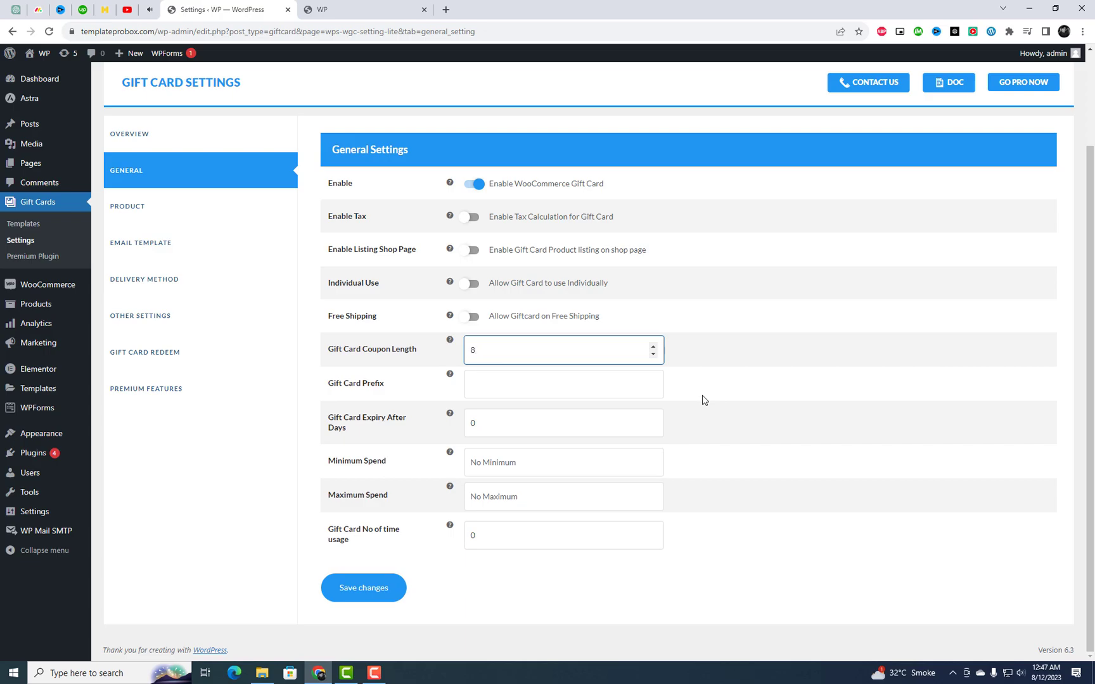
left_click_drag(507, 354, 442, 360)
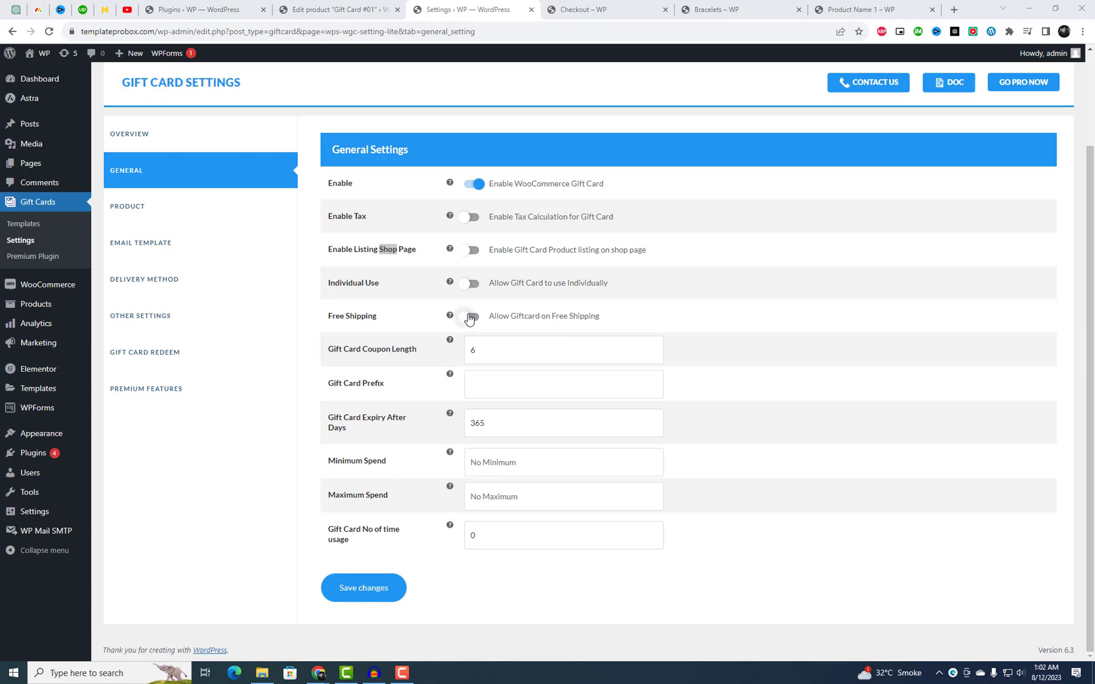
left_click(469, 318)
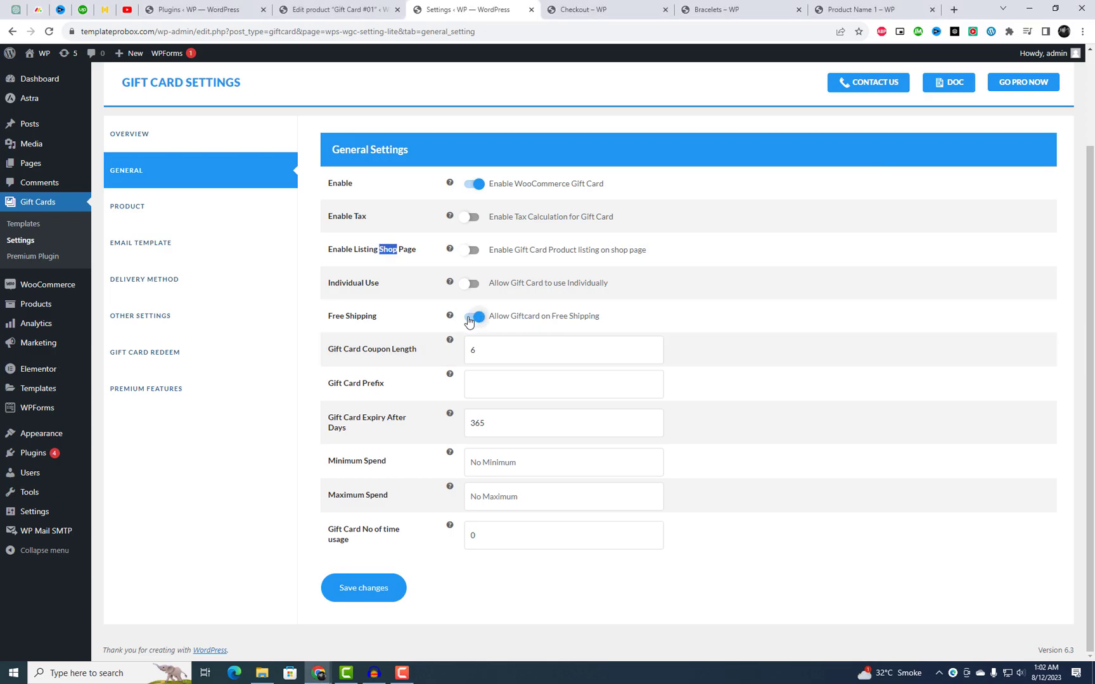
left_click(469, 320)
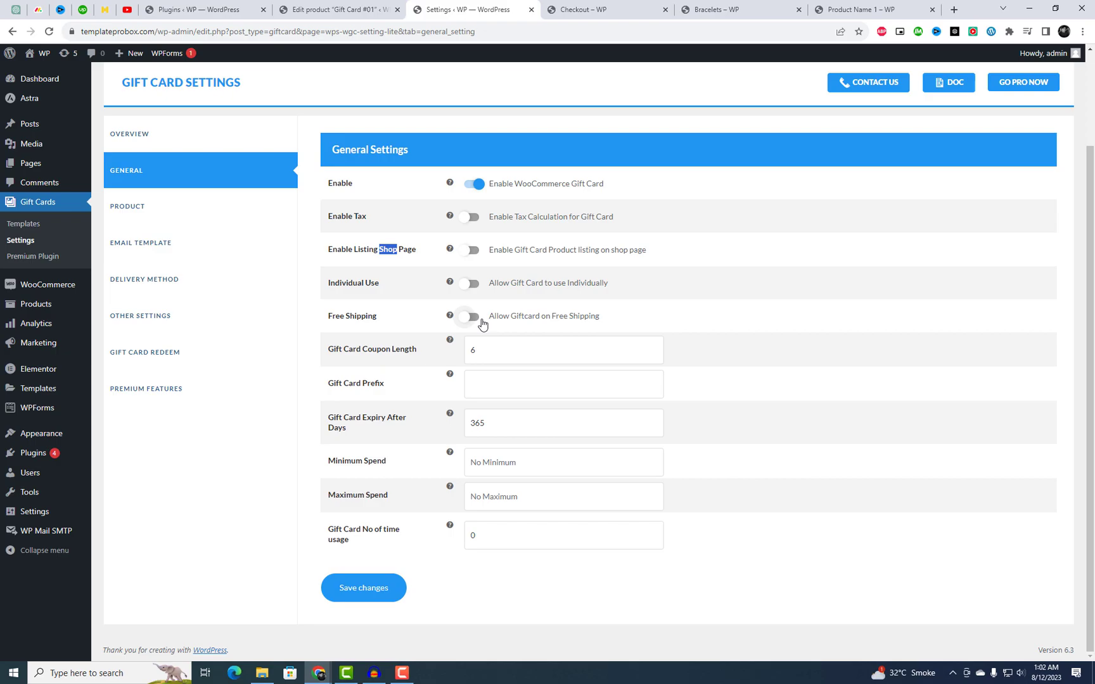
left_click(477, 324)
left_click_drag(476, 350, 454, 354)
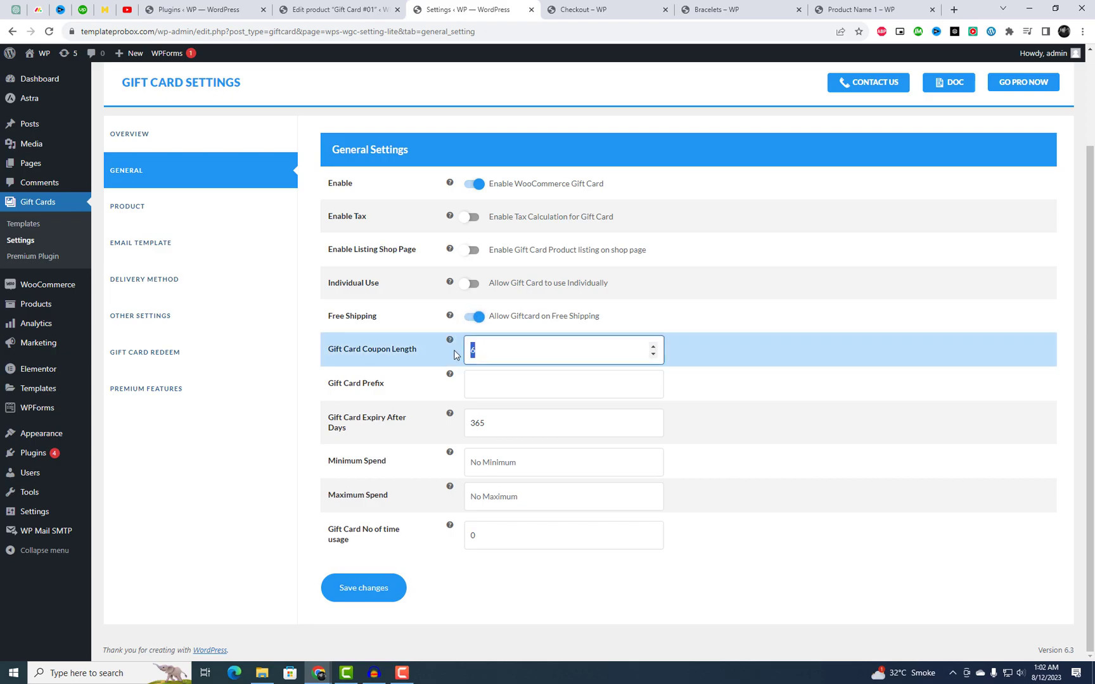
left_click(366, 592)
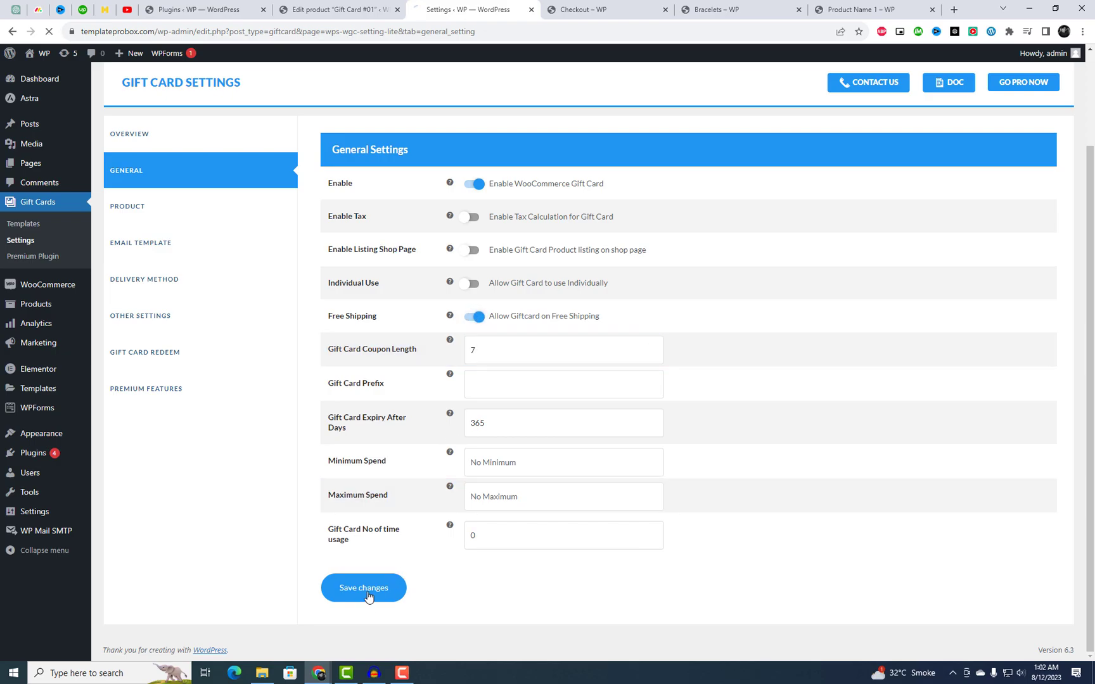
scroll(597, 489, "down", 1)
scroll(596, 488, "down", 1)
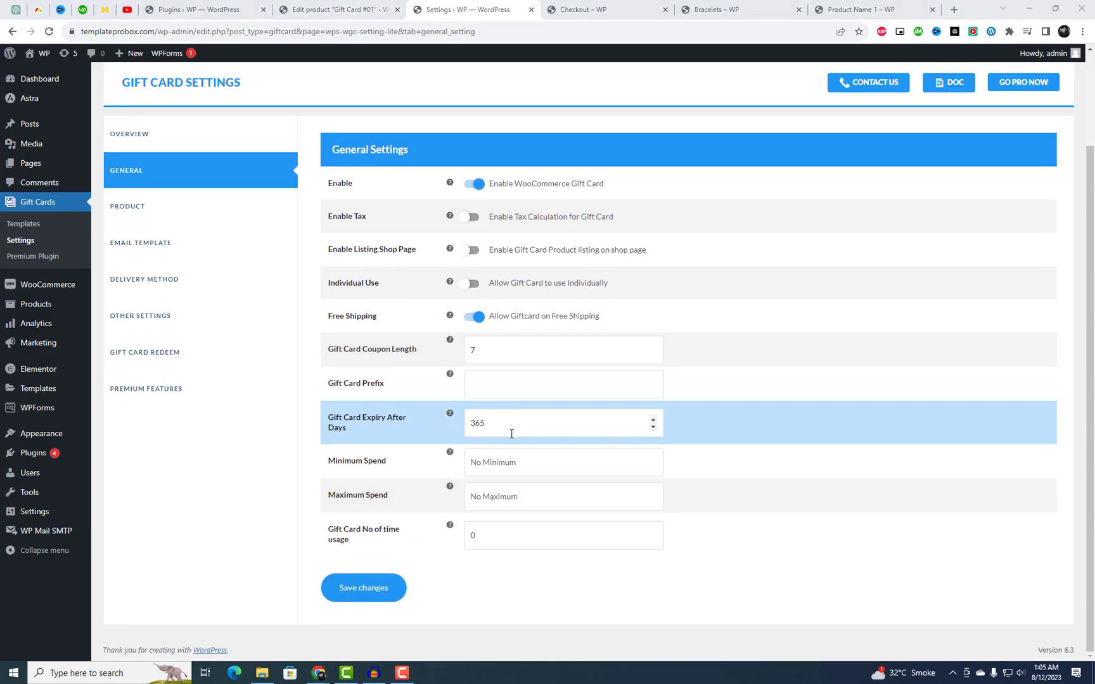
Set coupon prefix MEJIE and 365-day expiry, and visit the minimum and maximum spend fields.
left_click_drag(489, 348, 441, 348)
type("6")
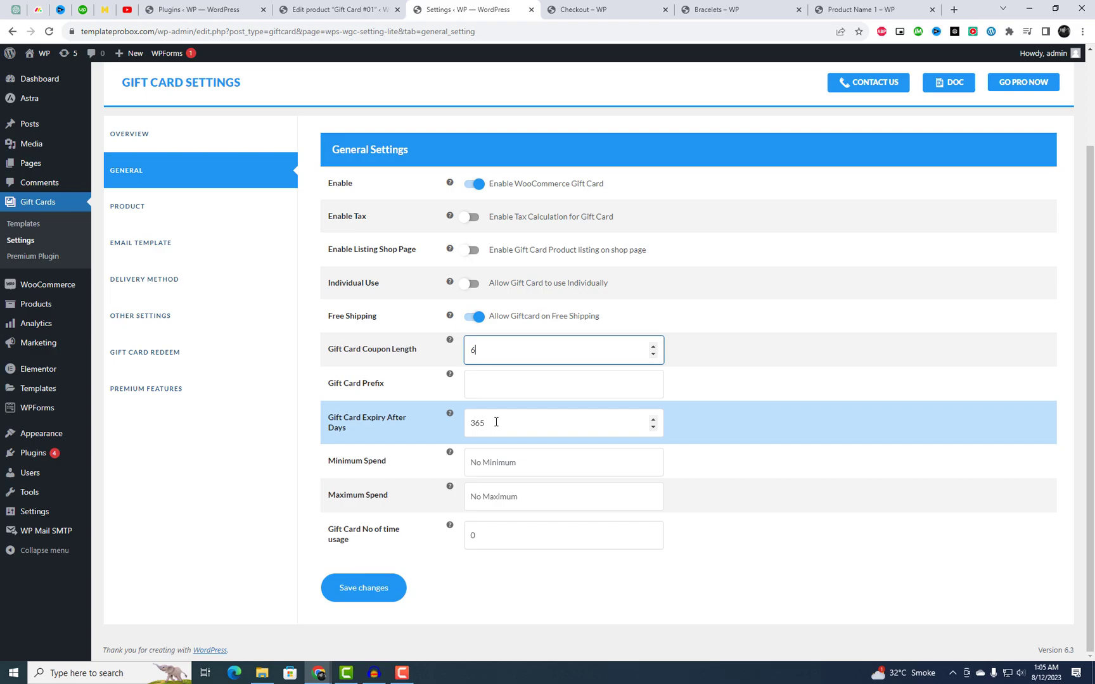
left_click(493, 386)
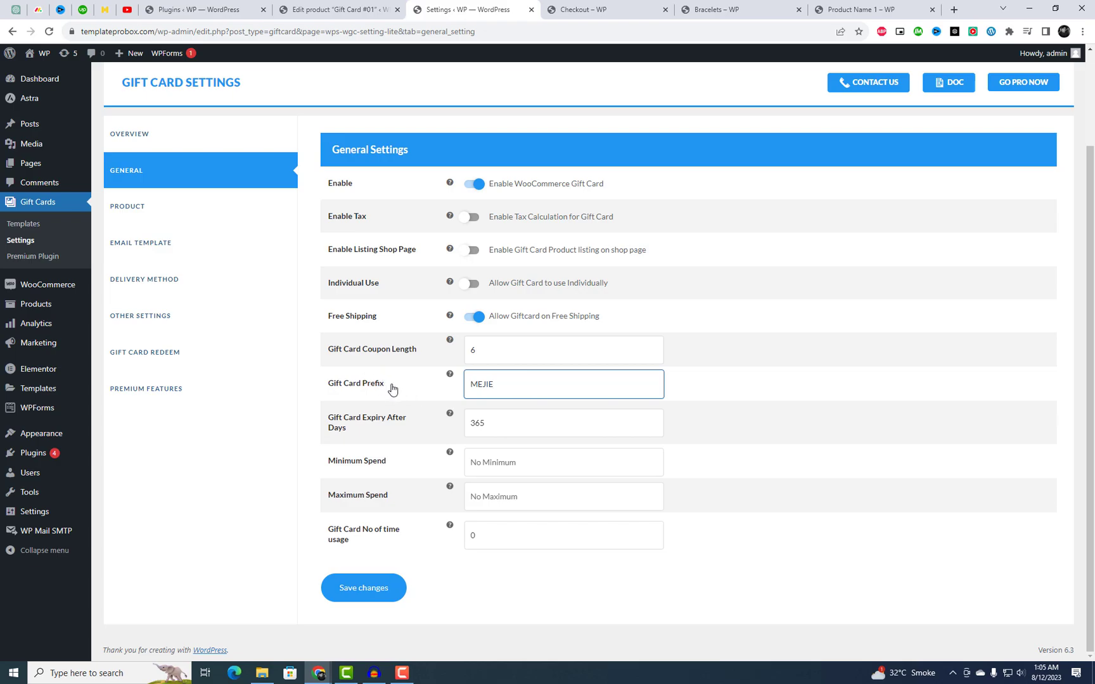
left_click_drag(387, 384, 331, 385)
left_click(498, 467)
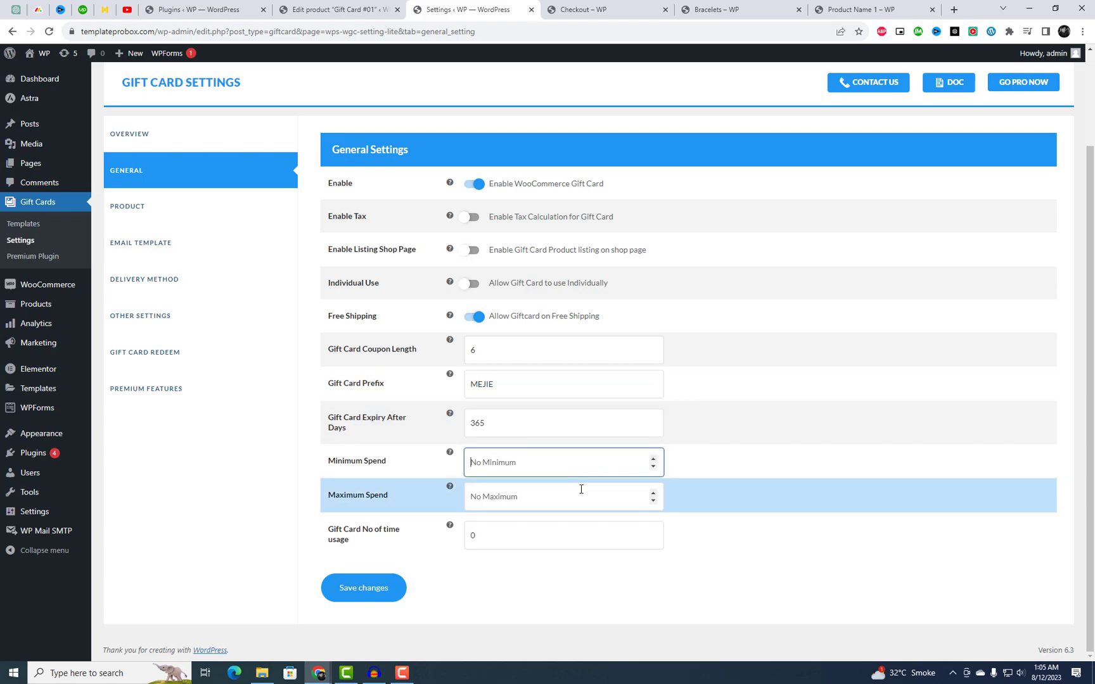
left_click(508, 493)
left_click(489, 463)
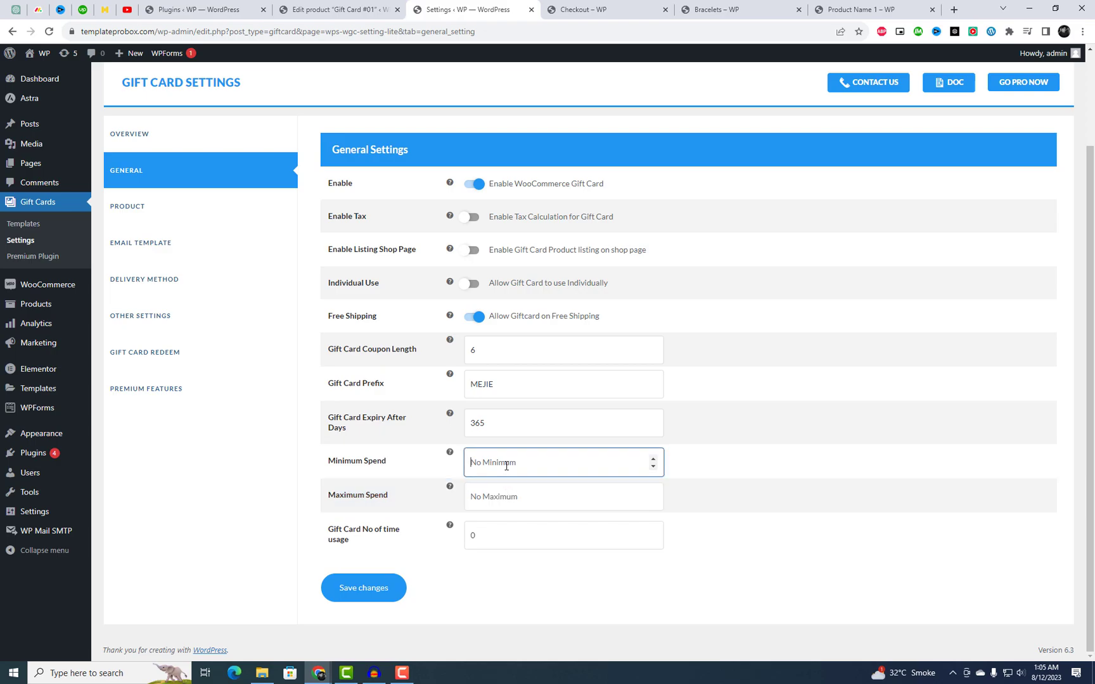
left_click(502, 498)
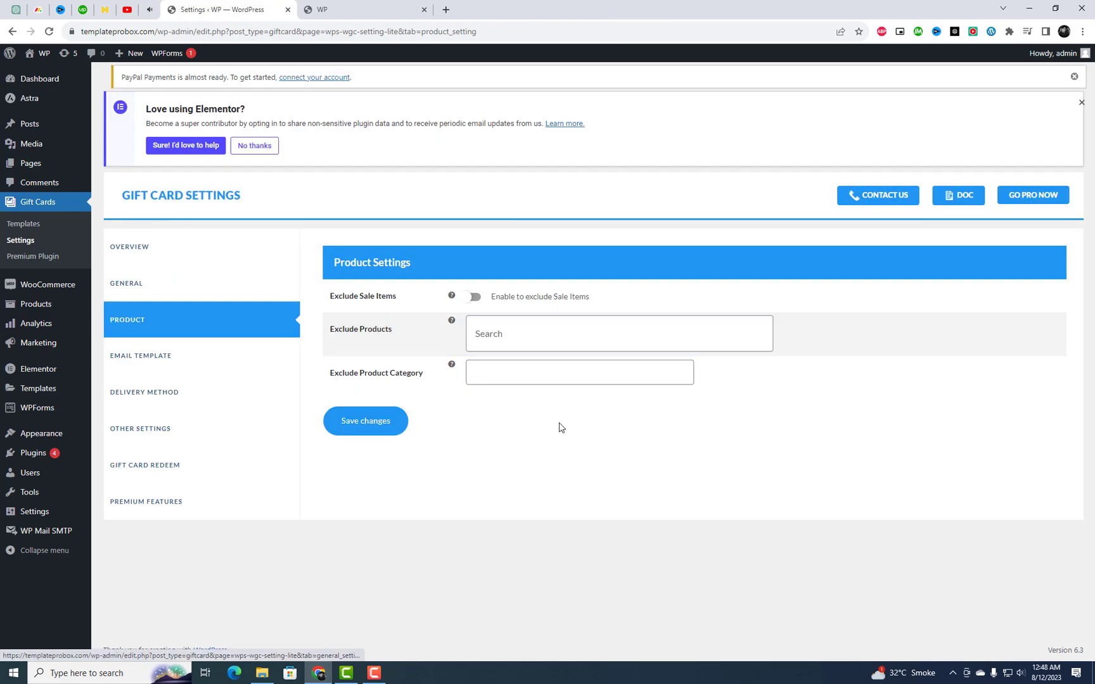
Exclude sale items, Product Name 1 and the Rings category from gift cards, and save.
left_click(475, 298)
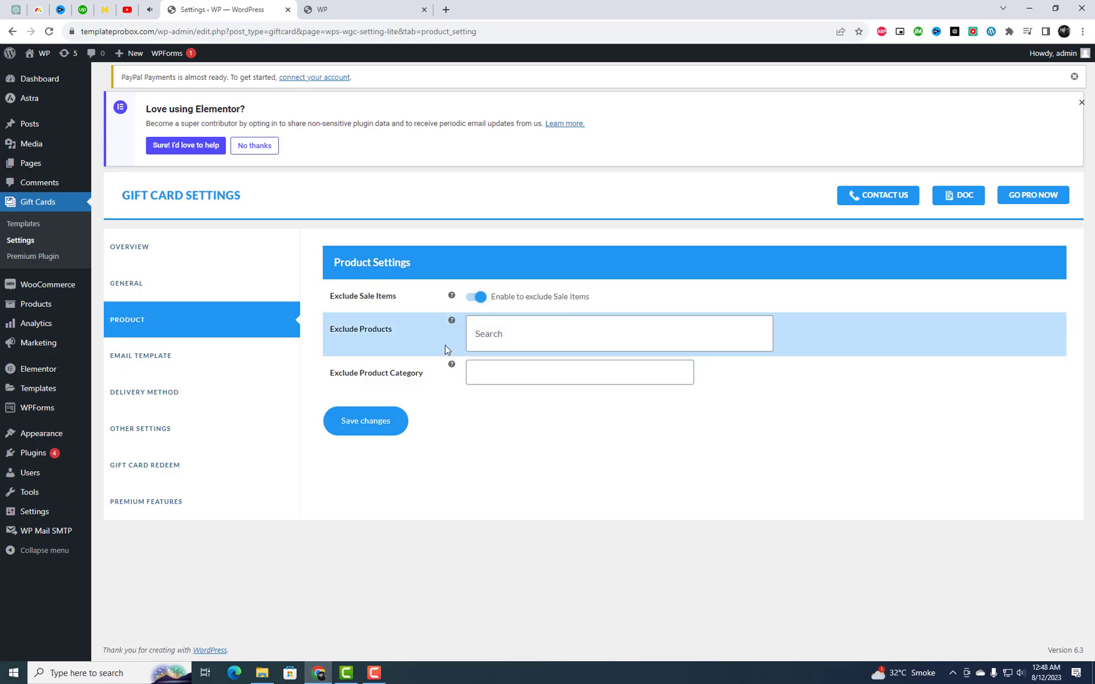
left_click(498, 340)
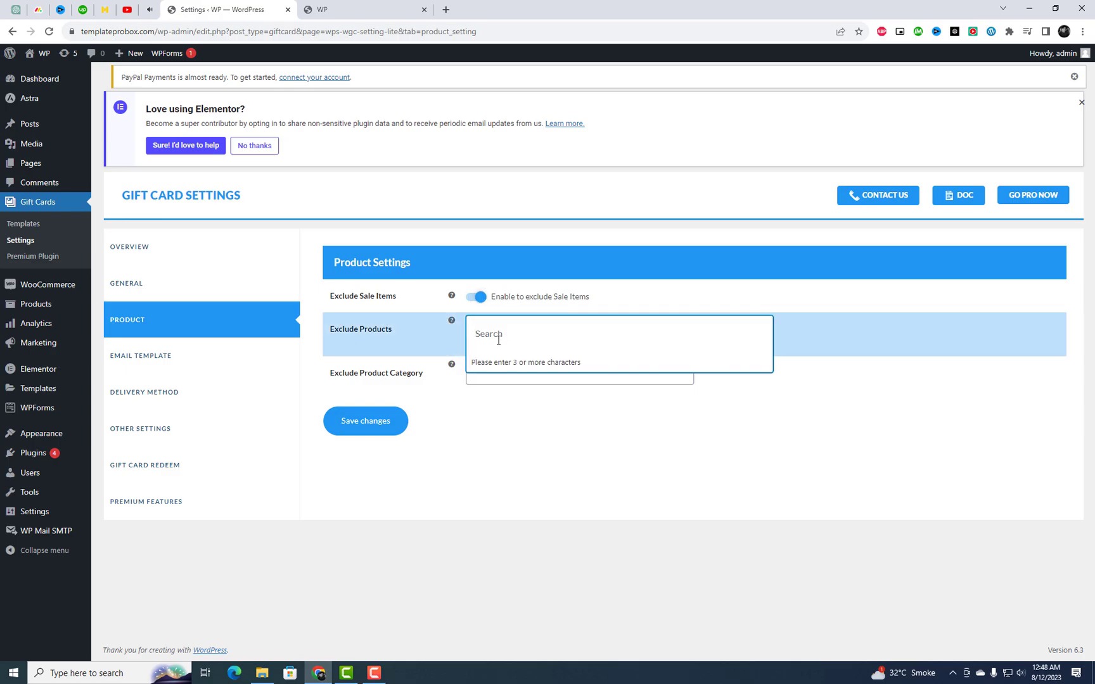
type("PRODUCT NAME 1")
scroll(599, 427, "down", 4)
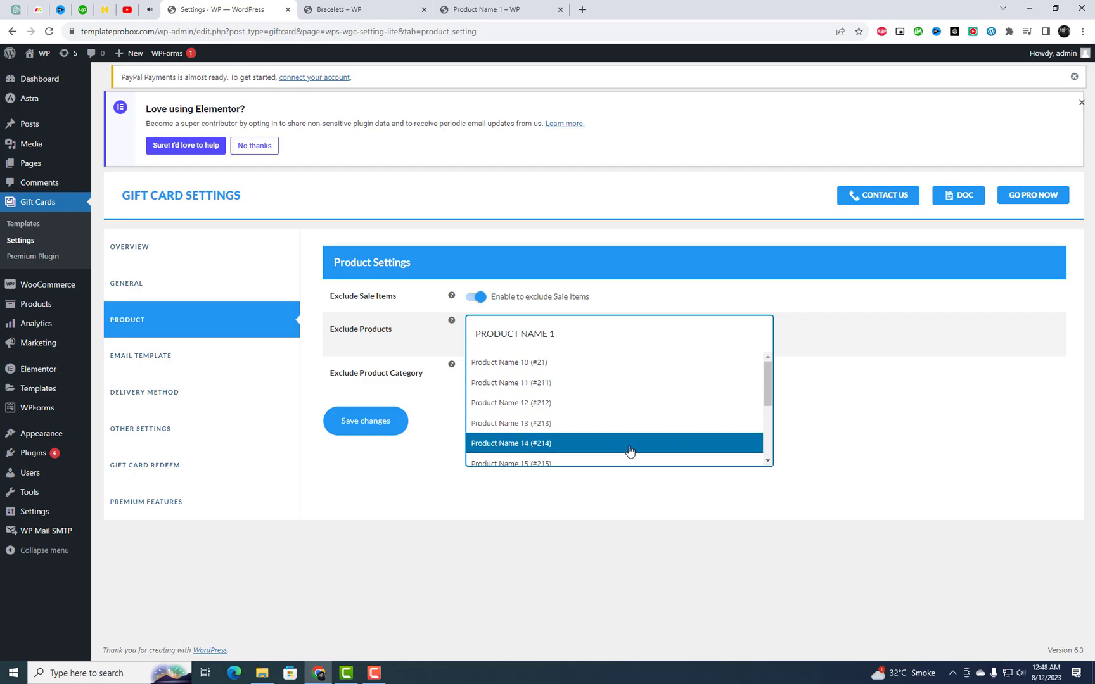
scroll(627, 448, "down", 1)
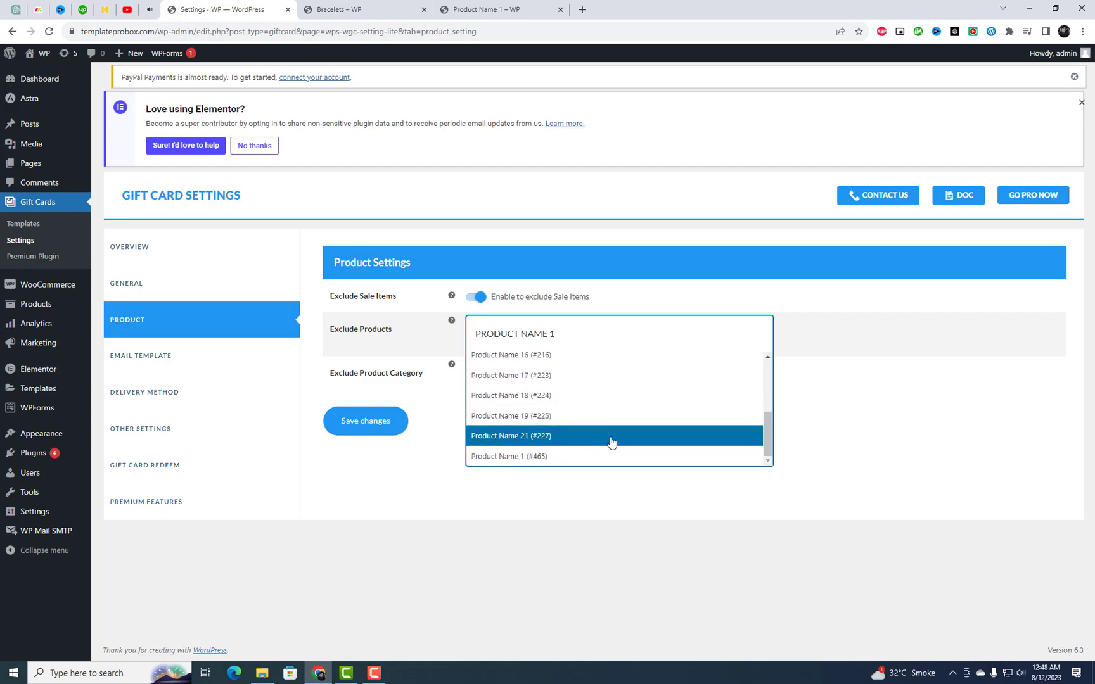
left_click(568, 463)
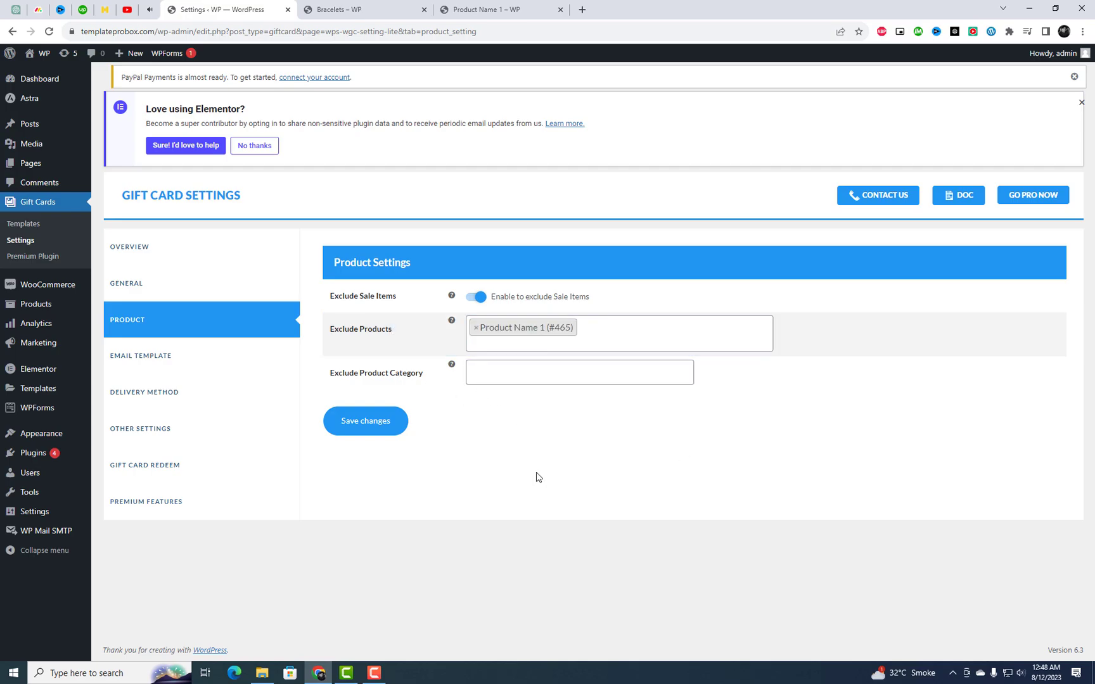
left_click(483, 373)
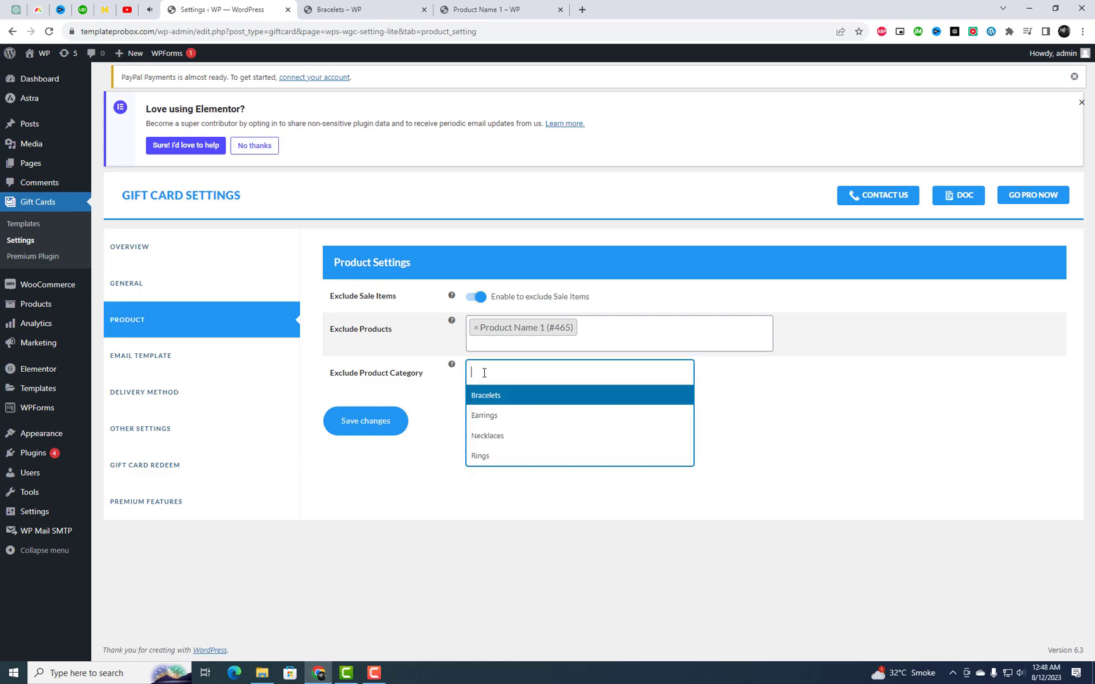
left_click(510, 458)
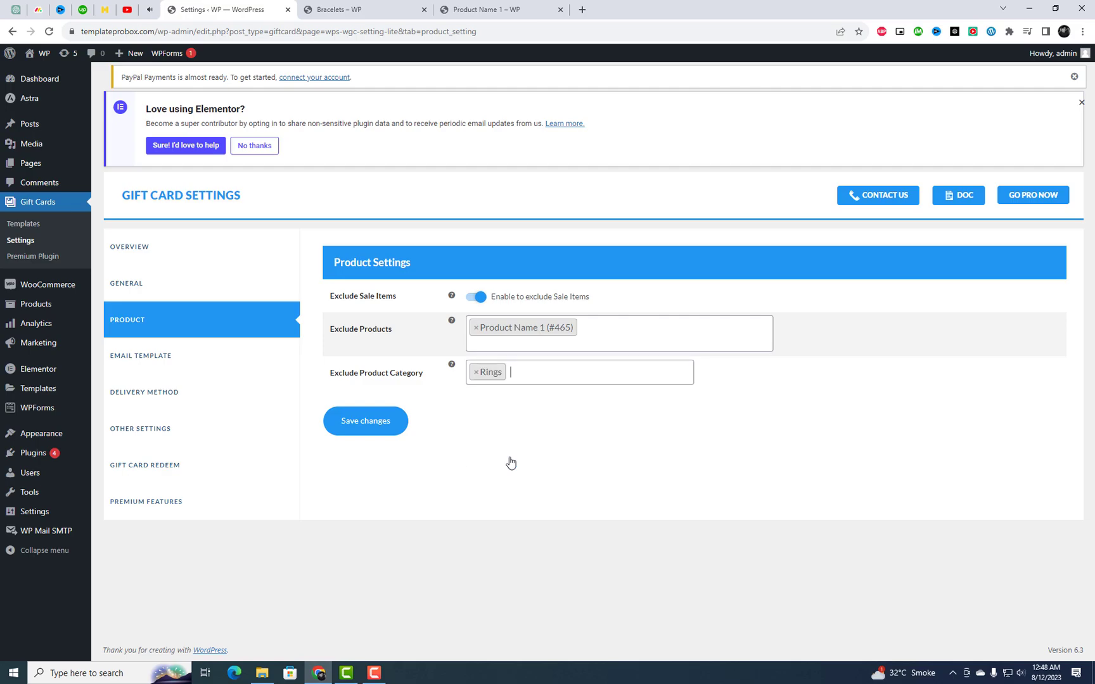
left_click(363, 424)
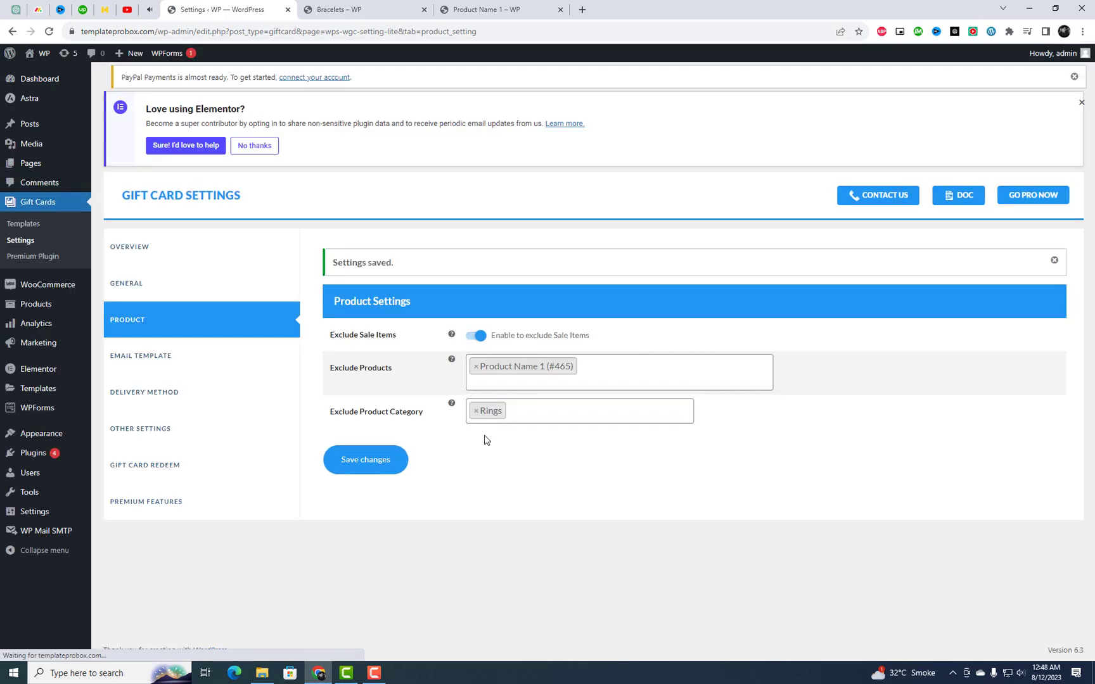
Set logo-retina from the Media Library as the email logo, sized 80 by 80 px.
left_click(149, 363)
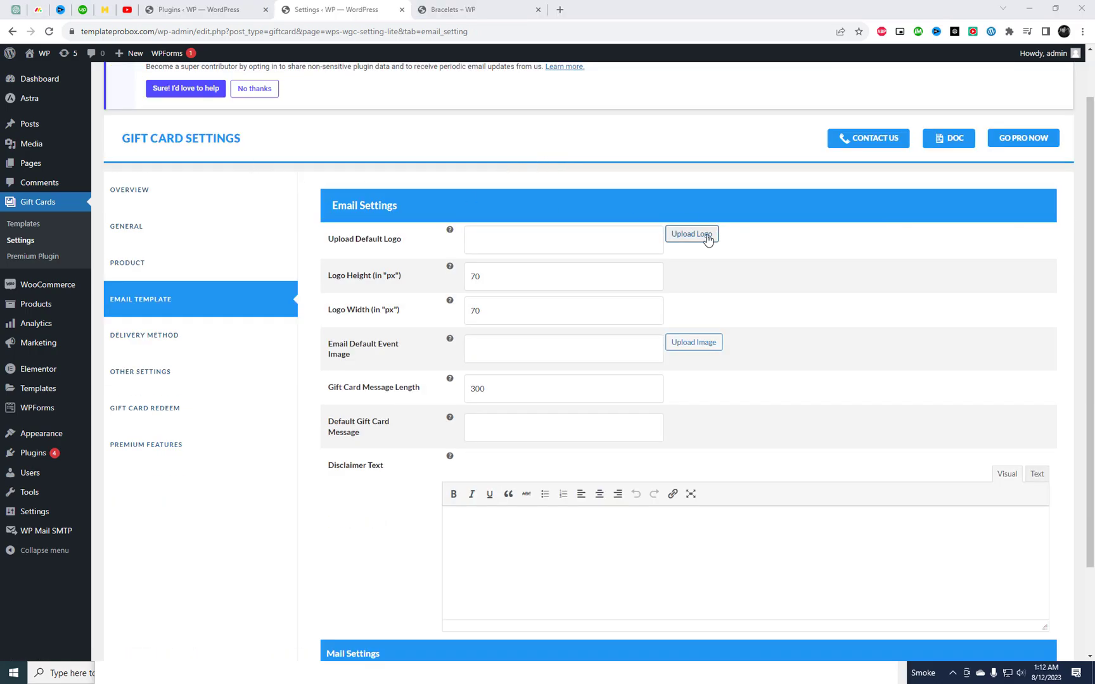
left_click(707, 237)
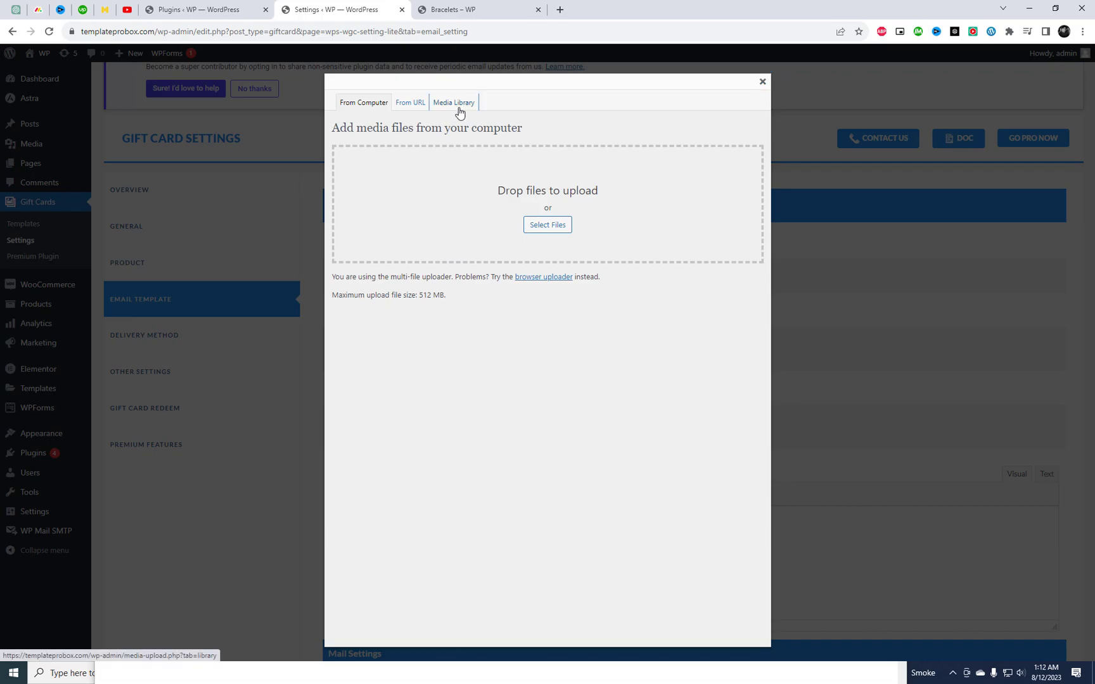
left_click(458, 108)
left_click(600, 131)
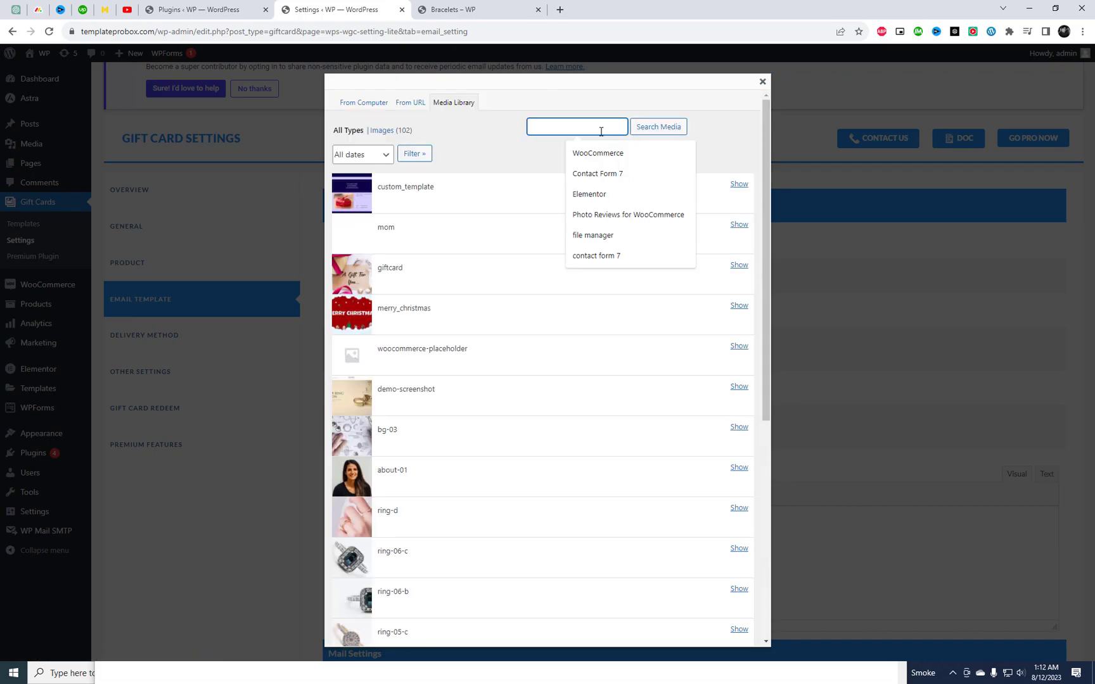
type("logo")
key("Return")
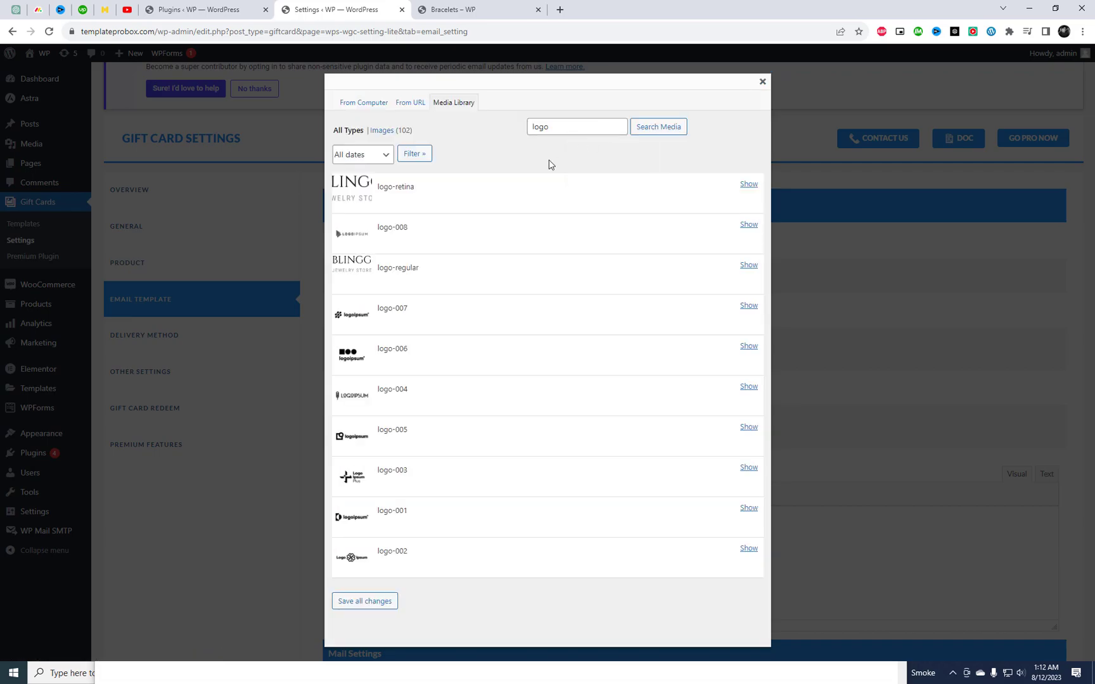
left_click(746, 185)
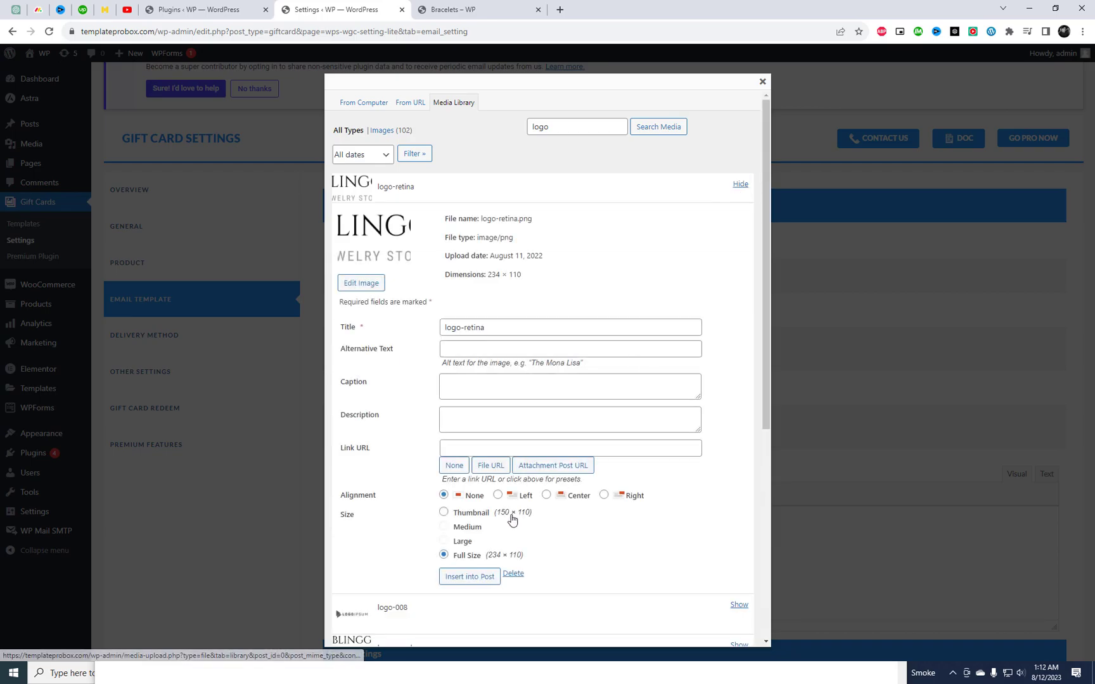
left_click(473, 578)
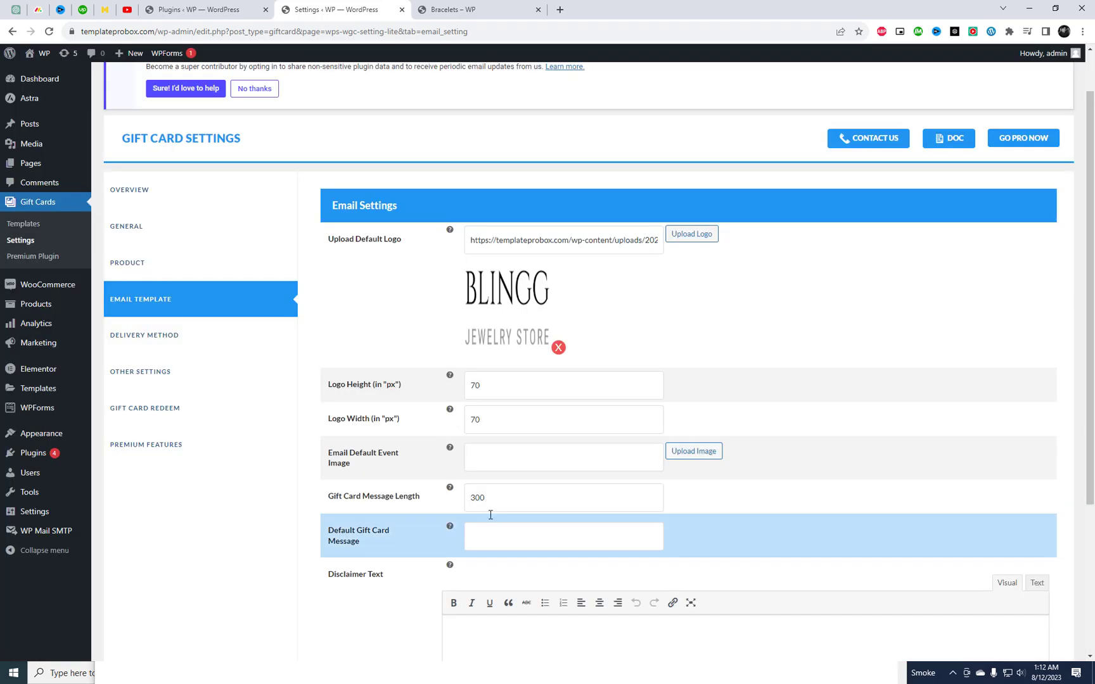
mouse_move(485, 388)
left_mouse_down()
mouse_move(451, 392)
mouse_move(450, 425)
left_mouse_up()
type("8080")
scroll(592, 488, "down", 3)
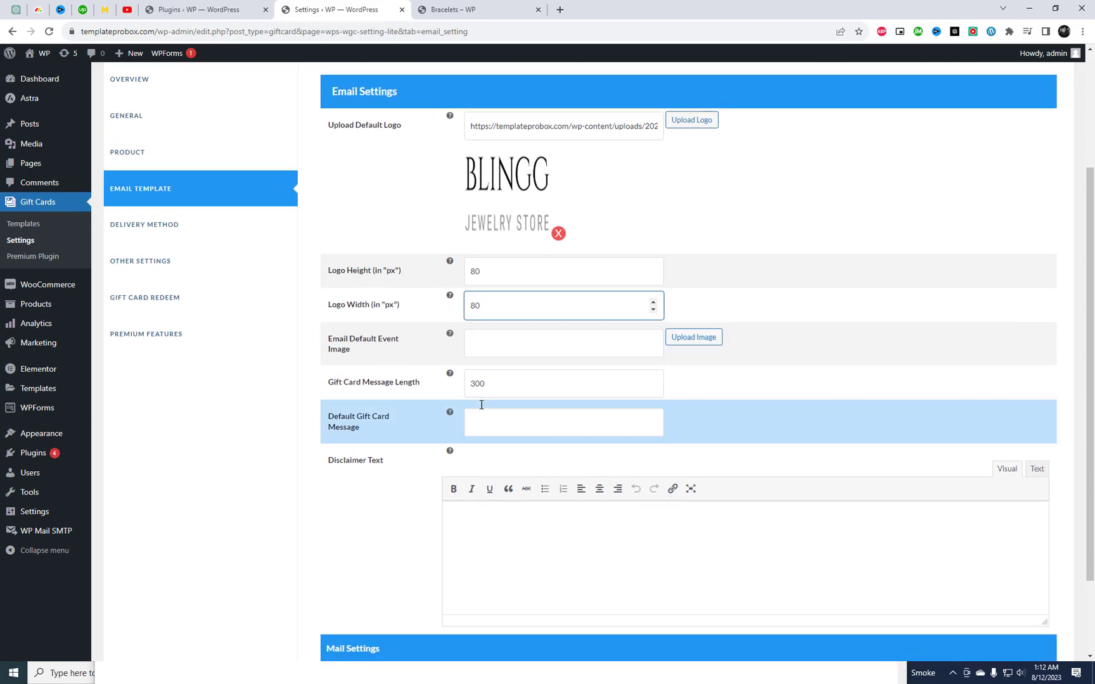
Set the ring-06-c photo as the default event image.
left_click(694, 342)
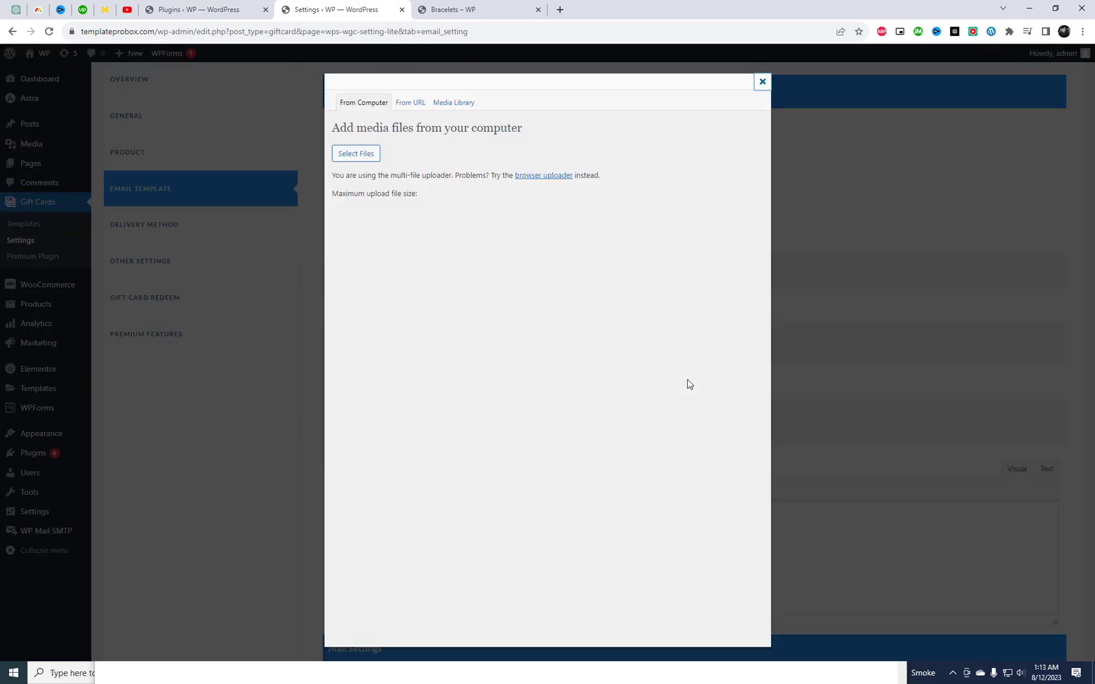
left_click(448, 110)
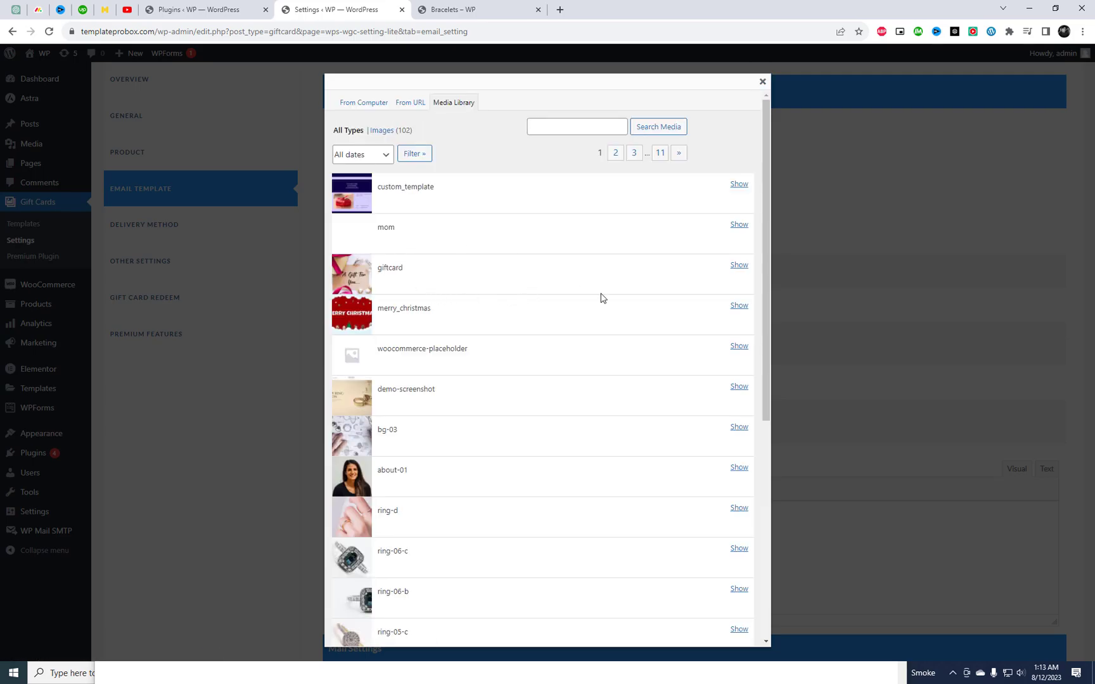
scroll(599, 308, "down", 3)
left_click(739, 434)
scroll(655, 479, "down", 5)
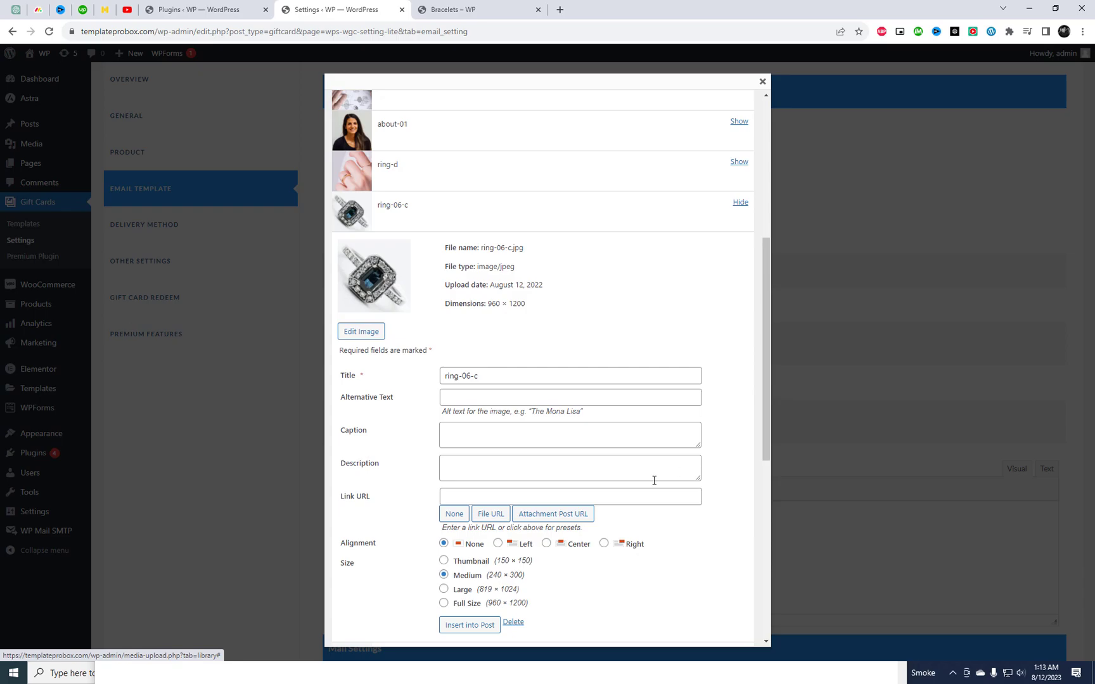
scroll(518, 515, "down", 3)
left_click(483, 512)
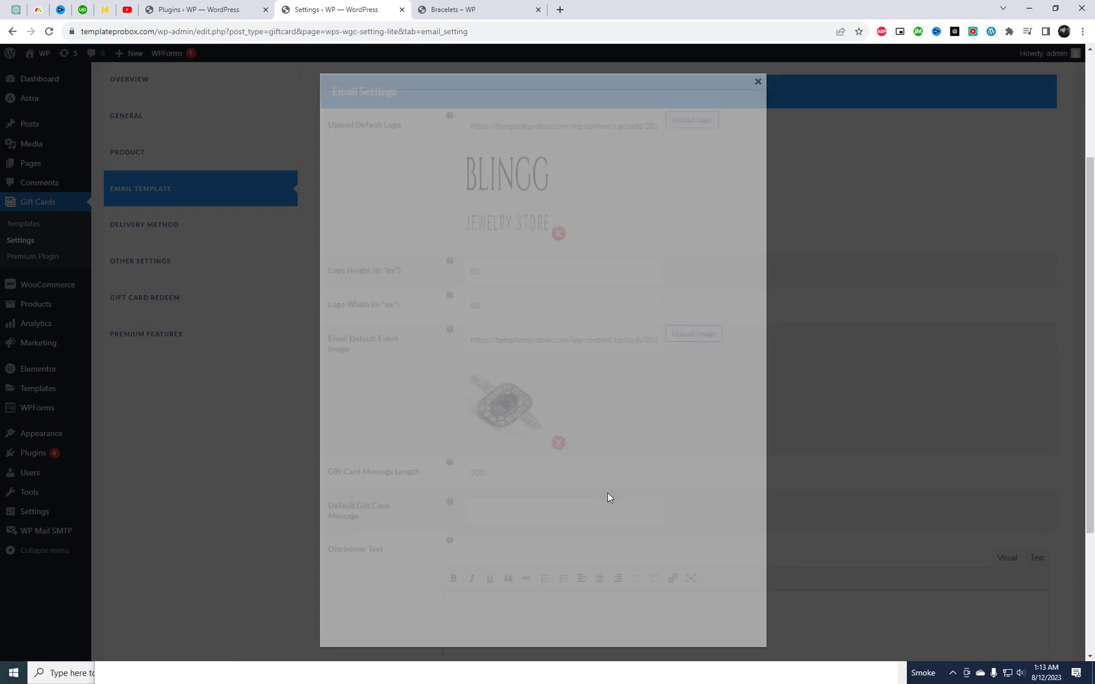
scroll(599, 385, "down", 2)
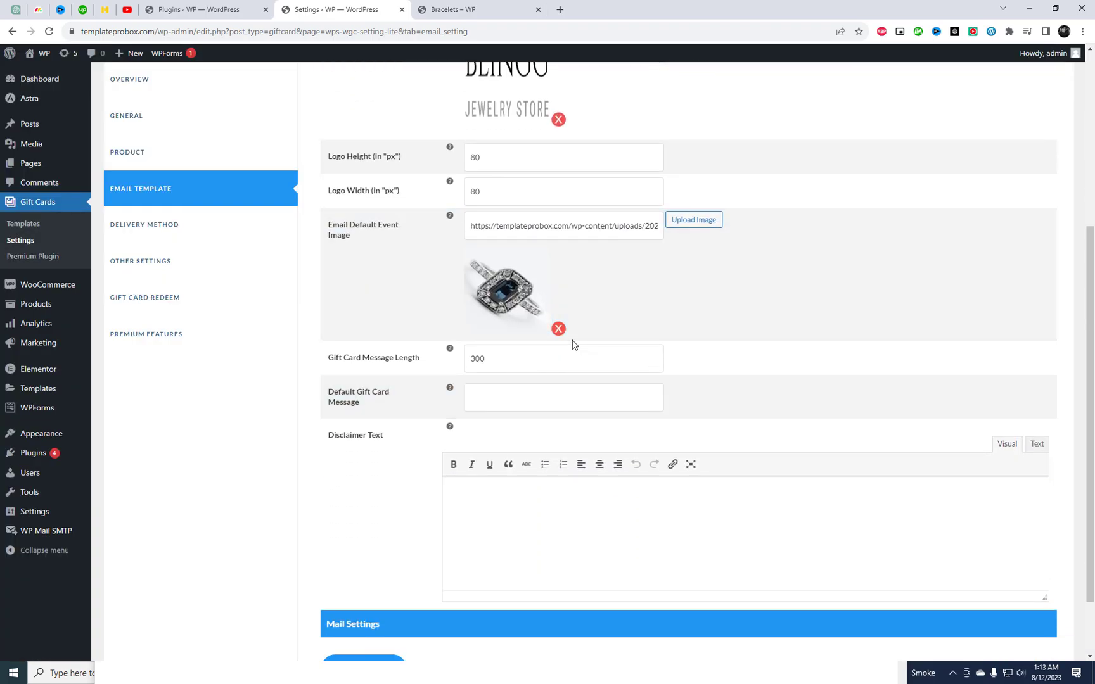
Remove the event image, enter 'Default Gift Message', set subject 'Email Subject', and save.
left_click(558, 329)
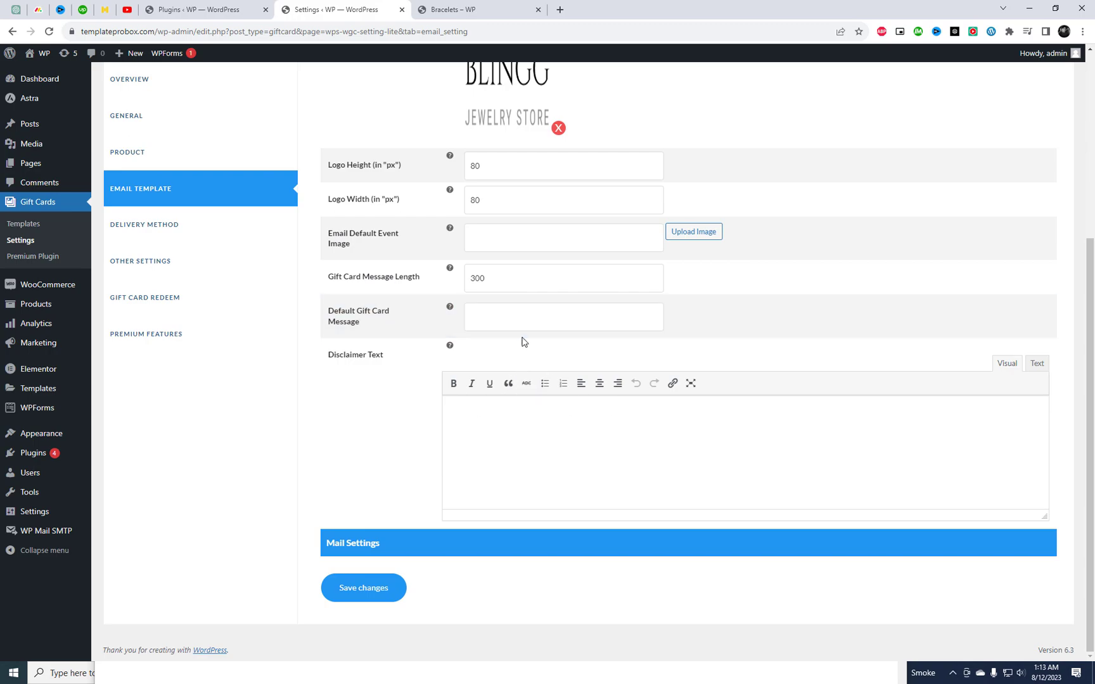
left_click(528, 318)
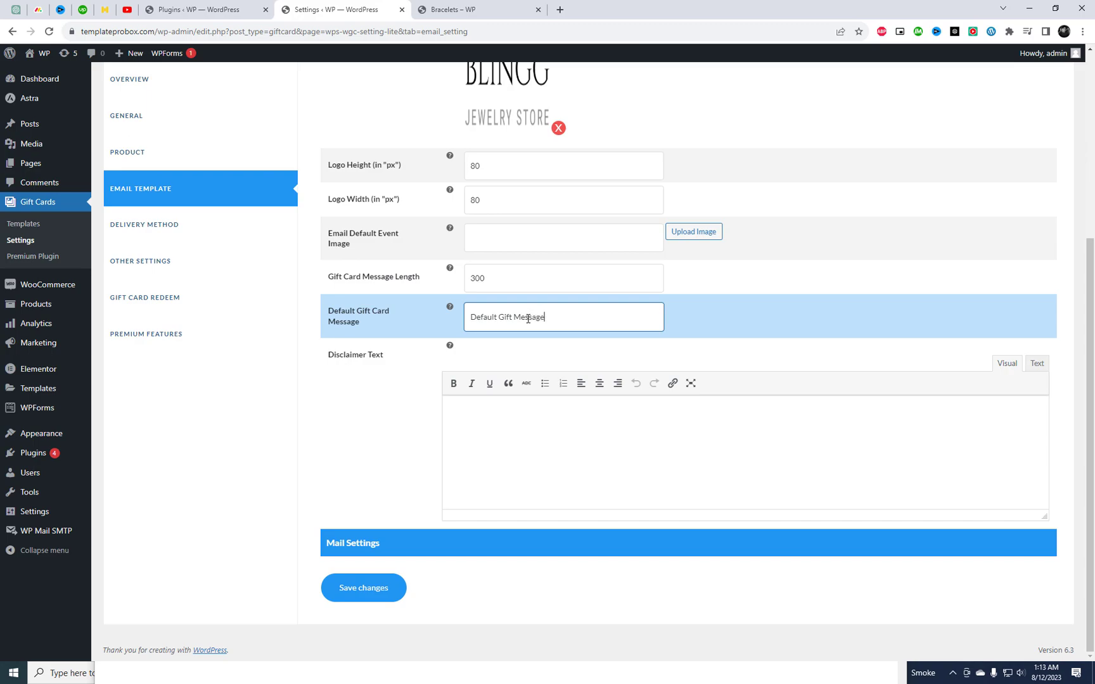
left_click(425, 559)
scroll(462, 551, "down", 1)
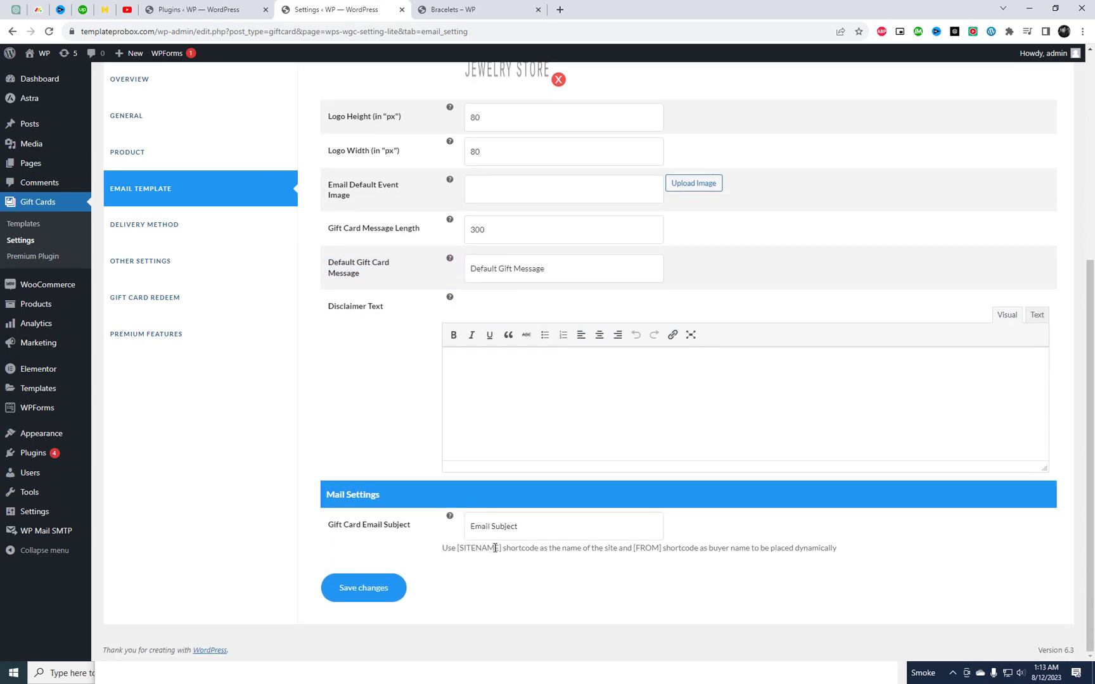
left_click_drag(539, 527, 467, 526)
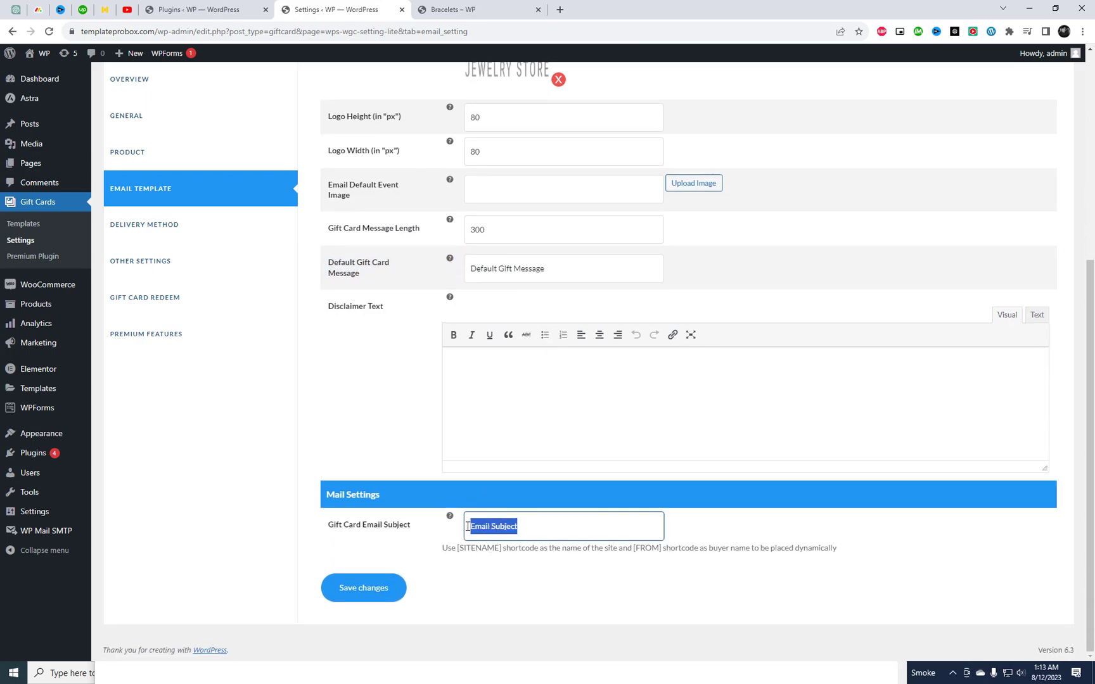
left_click(616, 599)
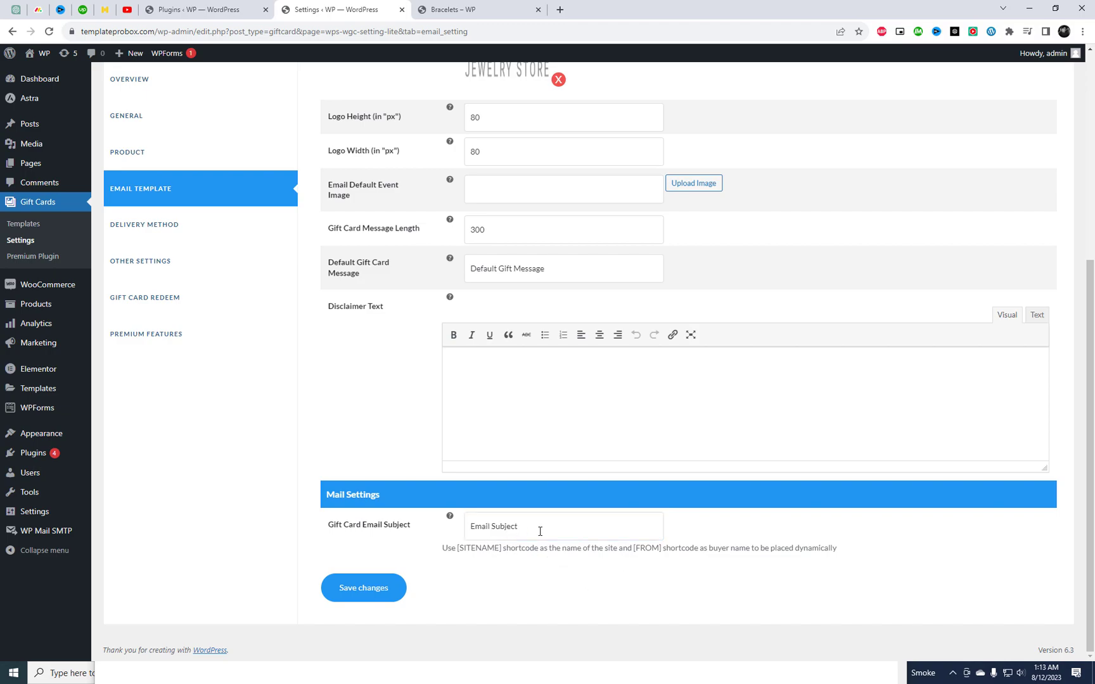
left_click_drag(540, 531, 440, 531)
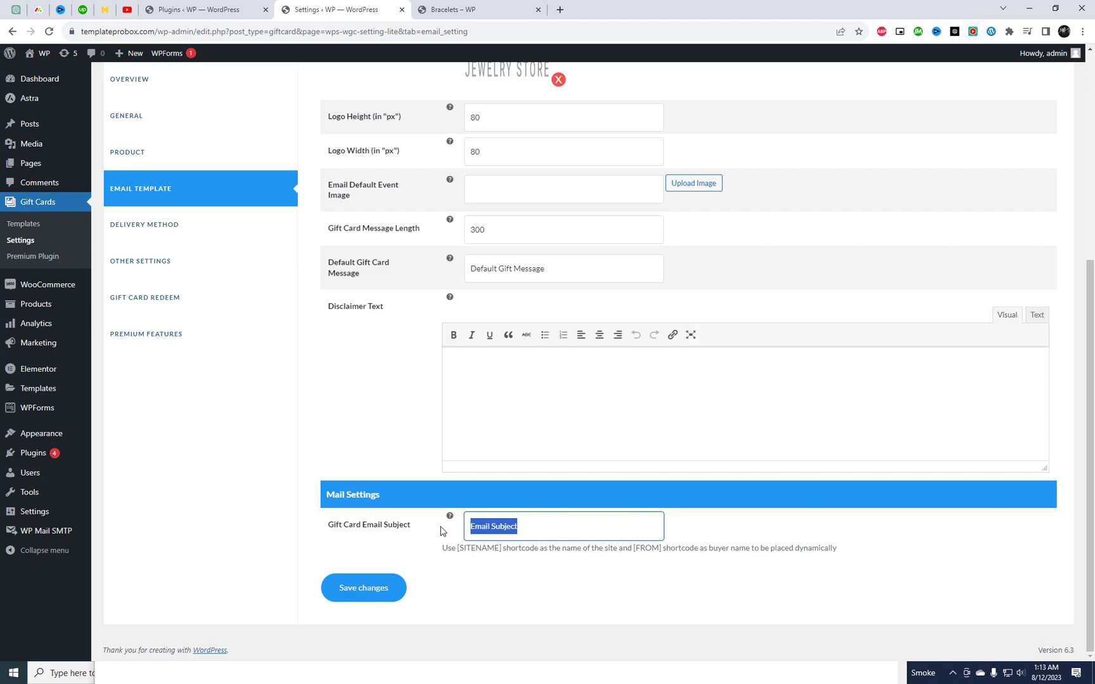
type("Email")
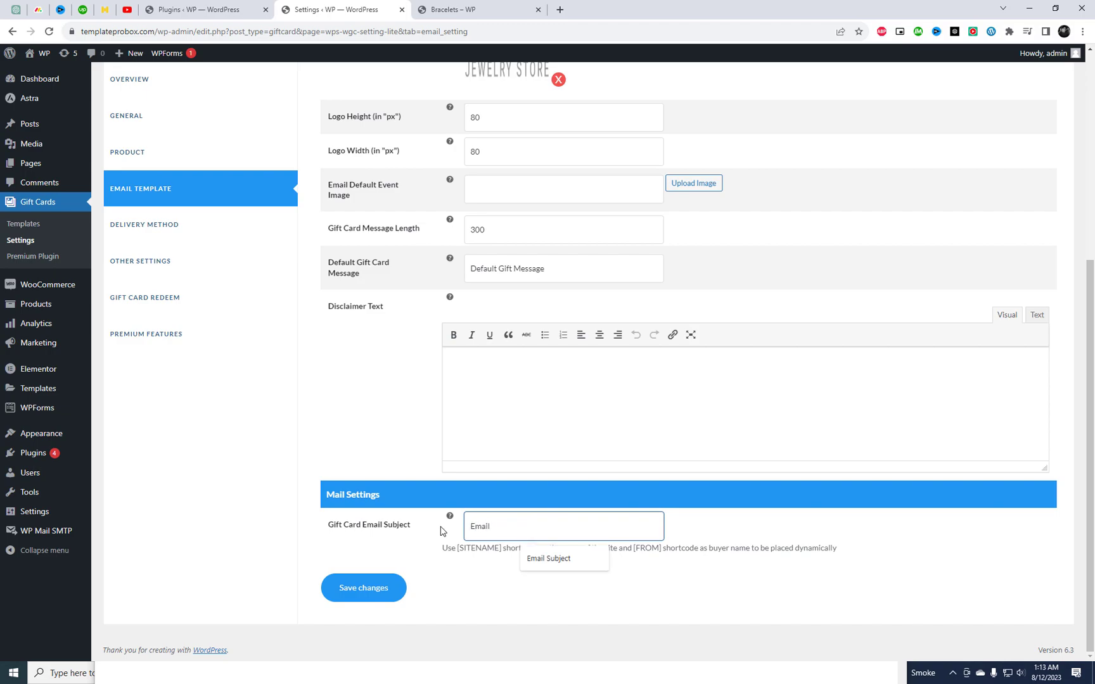
left_click(587, 563)
left_click(379, 589)
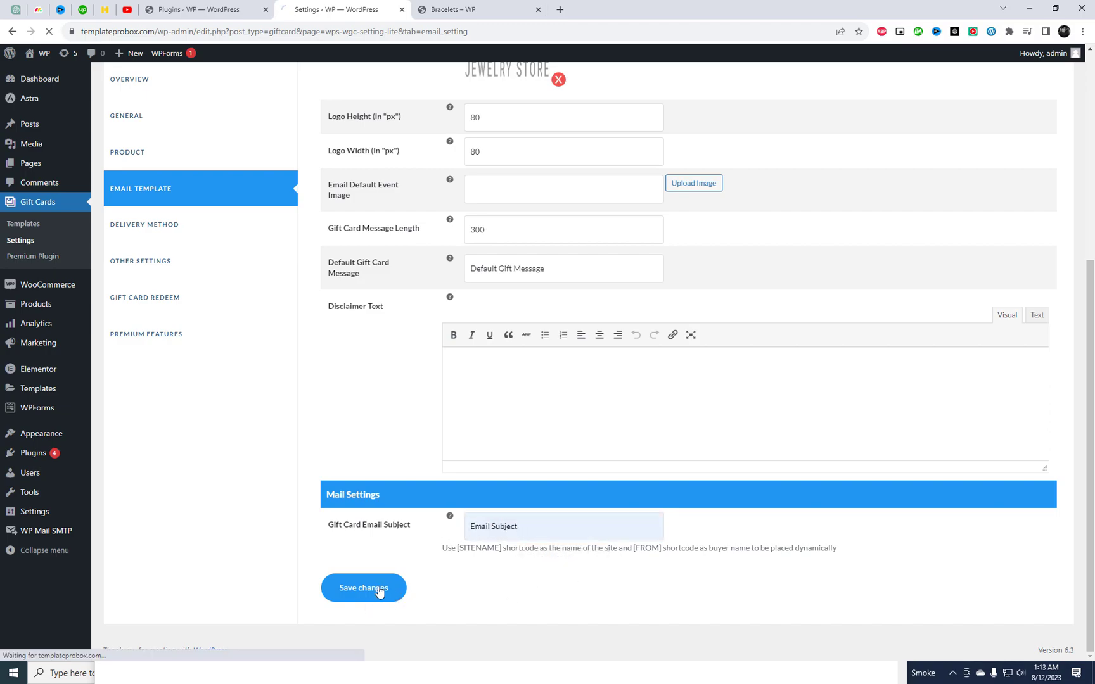
scroll(763, 494, "down", 3)
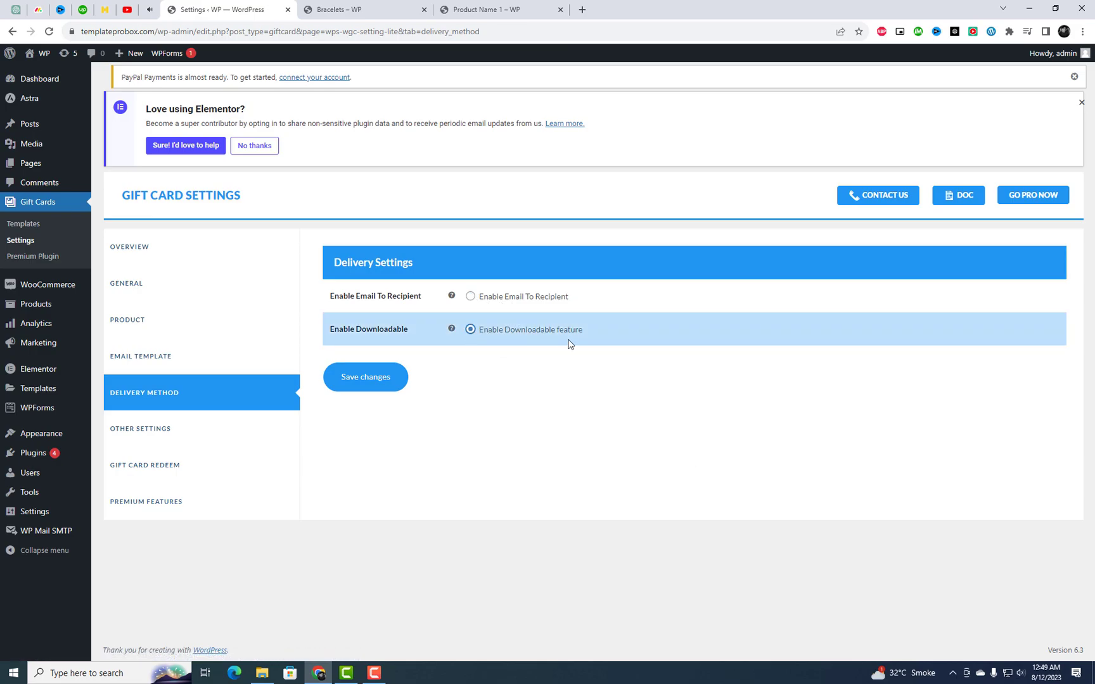
Choose Enable Email To Recipient as the gift card delivery method.
left_click(470, 296)
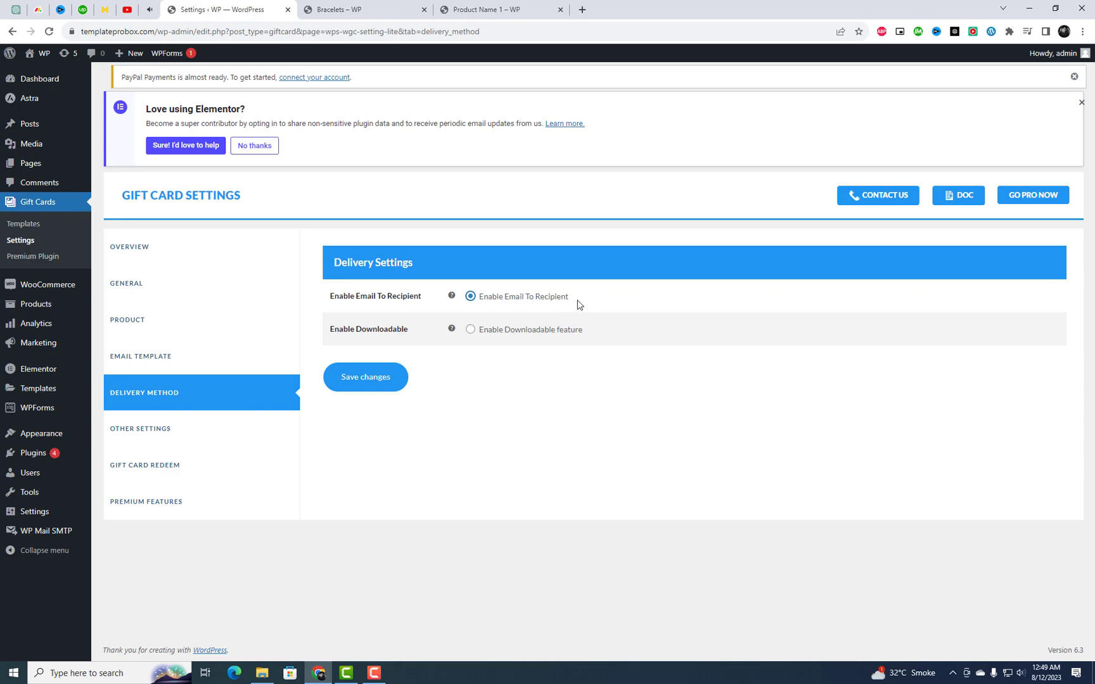
left_click_drag(577, 305, 478, 302)
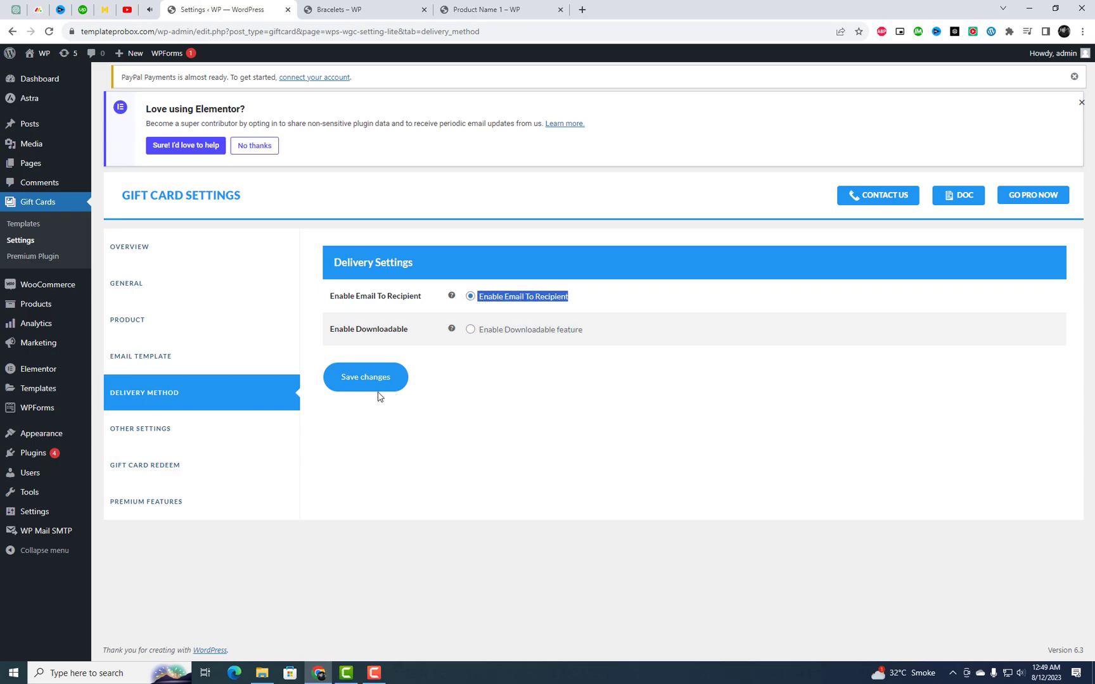
Review the Other Settings coupon-field and preview-button toggles, leaving both enabled.
left_click(149, 435)
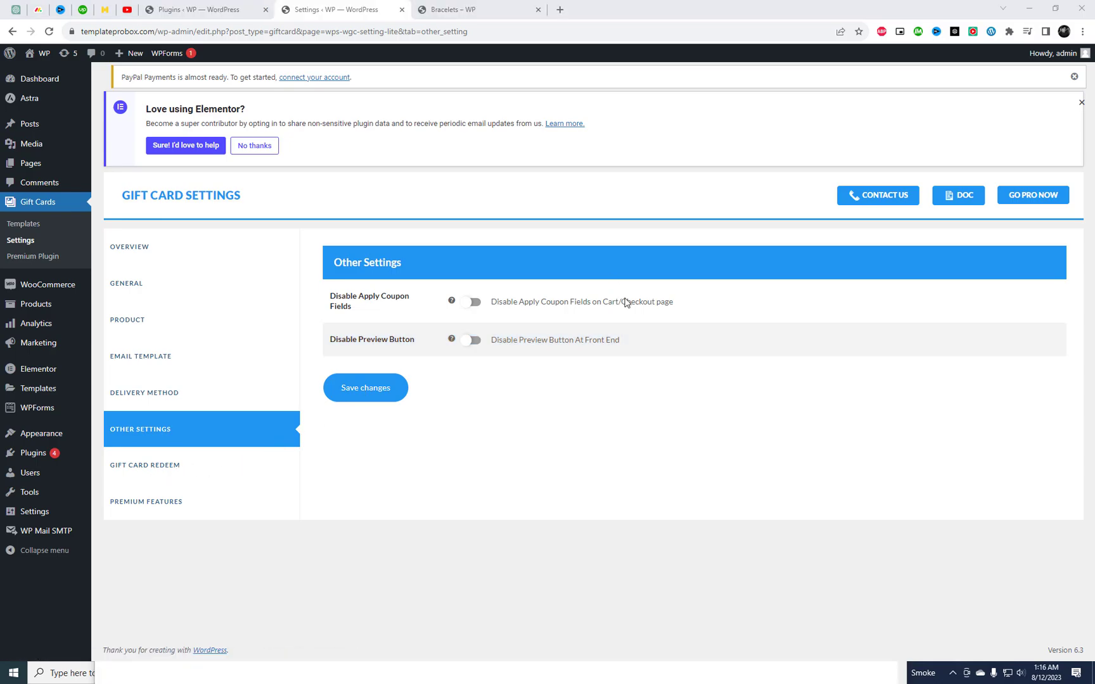
left_click(17, 223)
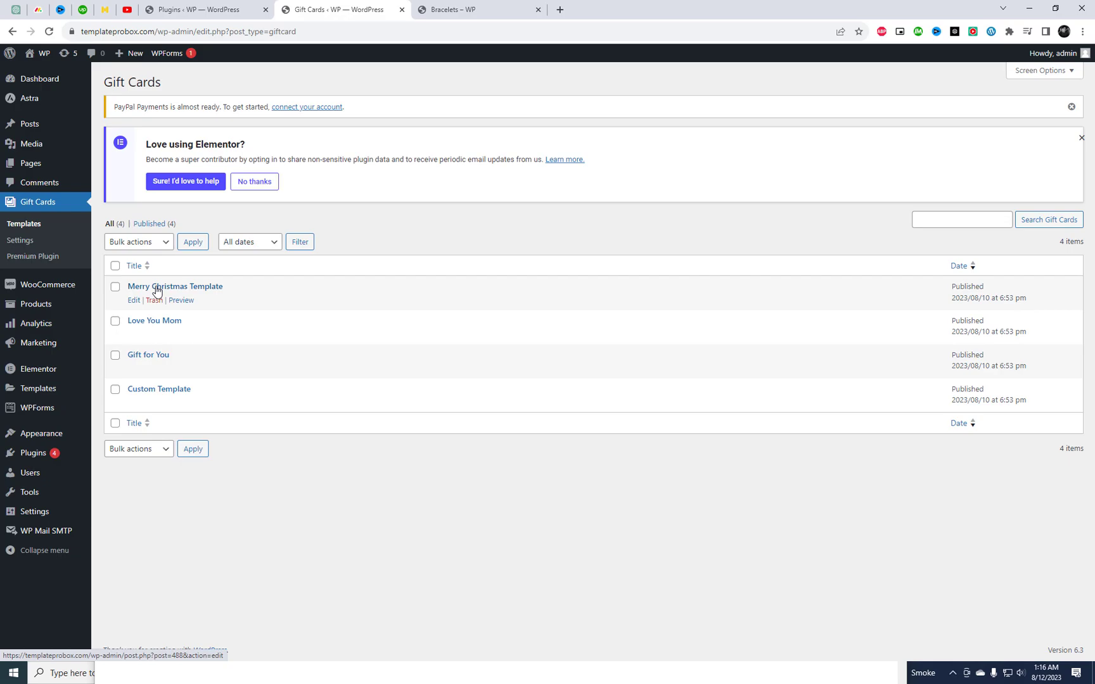
Preview and close the Merry Christmas, Love You Mom and Custom Template gift cards.
left_click(186, 301)
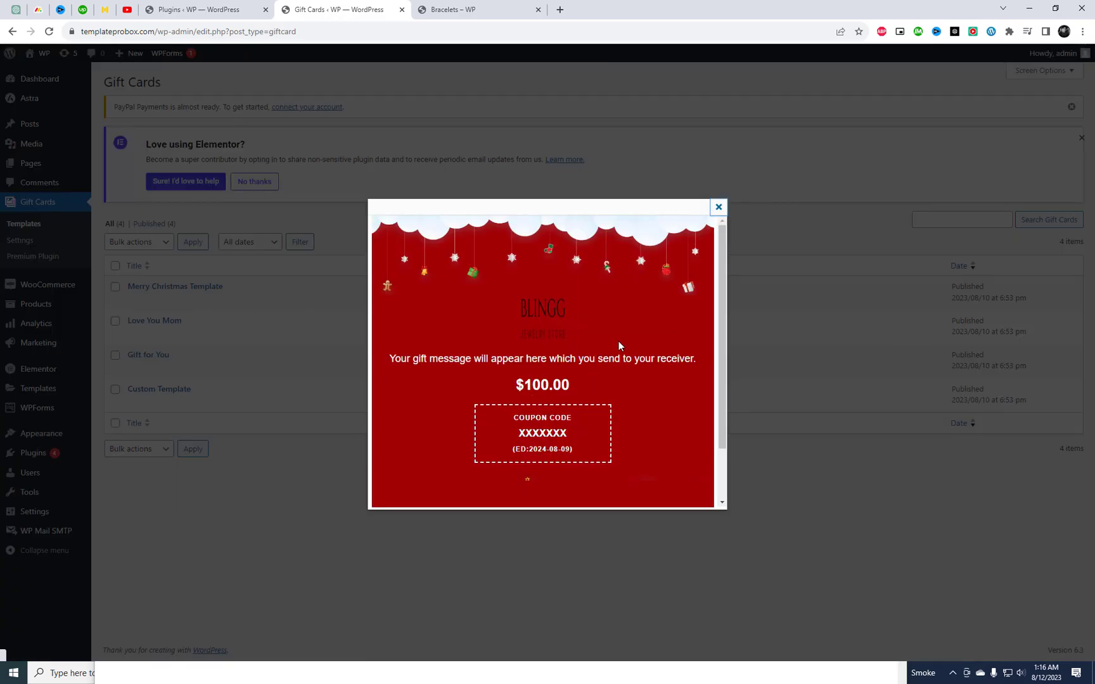
scroll(595, 347, "down", 2)
scroll(595, 347, "up", 2)
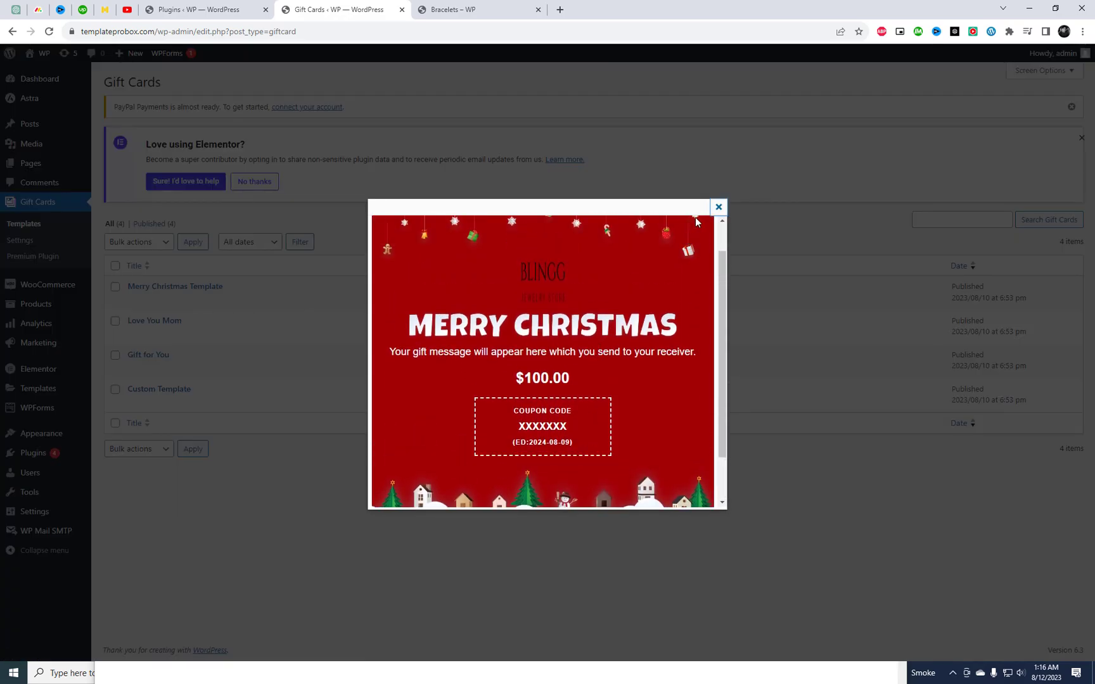
left_click(719, 209)
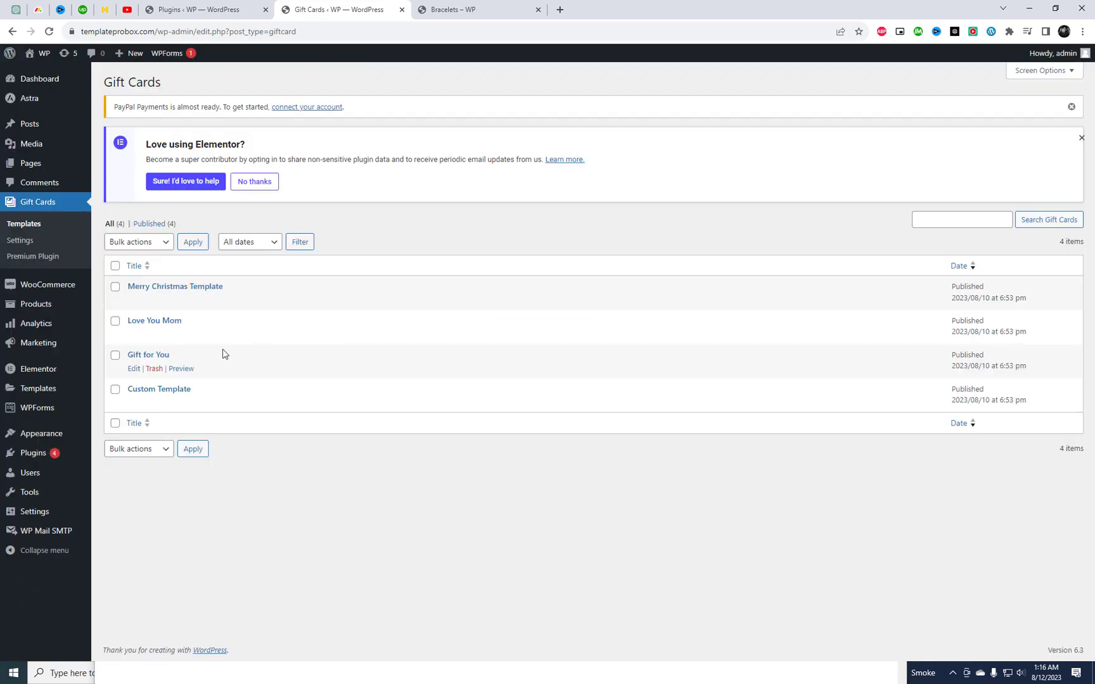
left_click(187, 335)
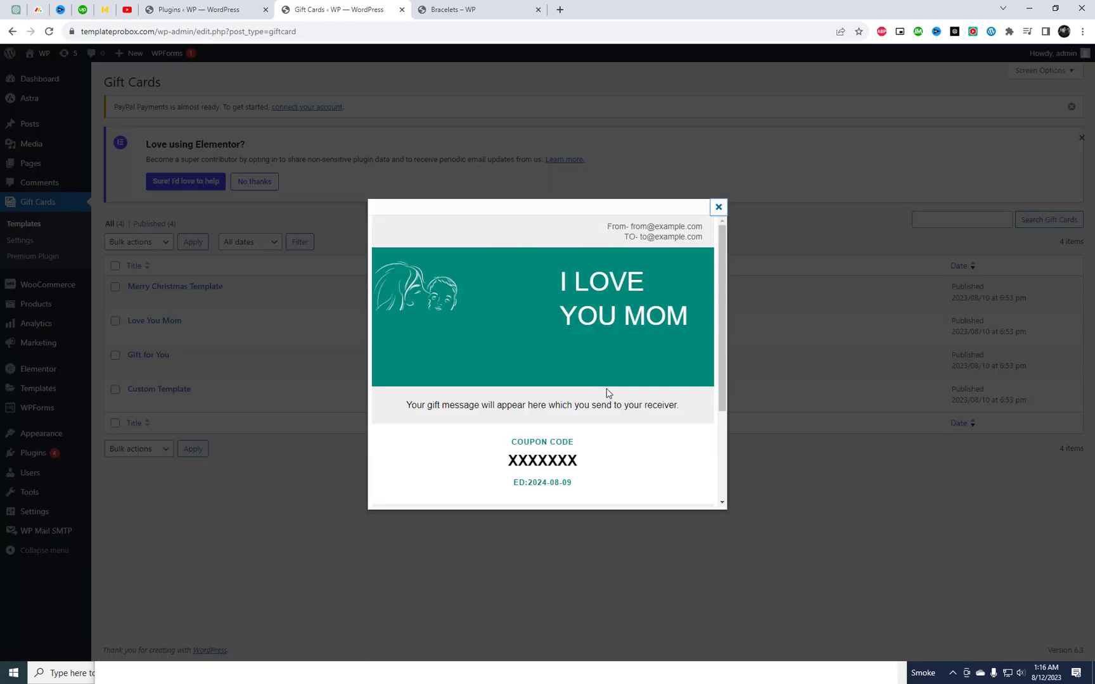
scroll(606, 393, "down", 3)
scroll(606, 393, "up", 3)
left_click(719, 207)
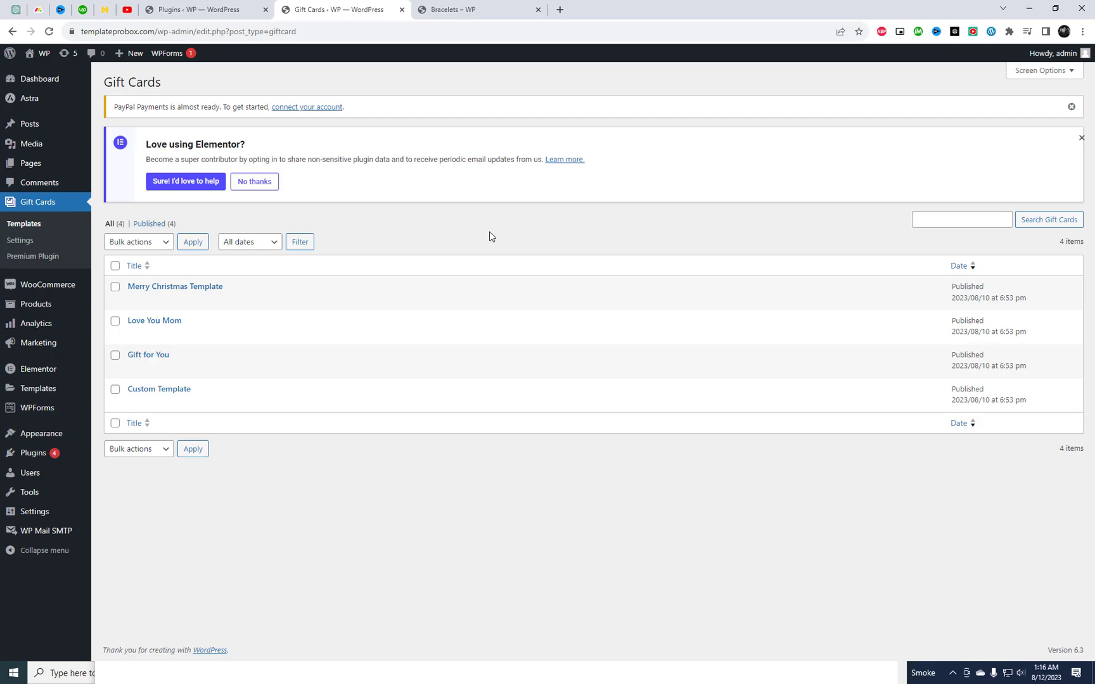
mouse_move(241, 396)
left_click(188, 403)
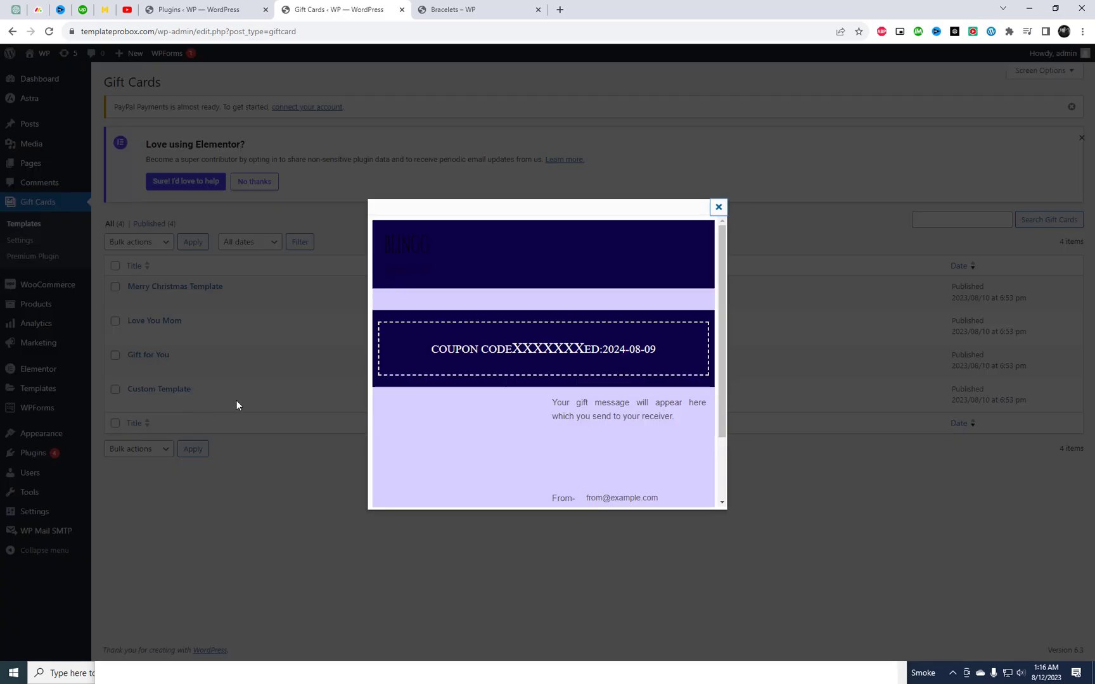
scroll(554, 374, "down", 1)
scroll(570, 379, "up", 1)
left_click(718, 208)
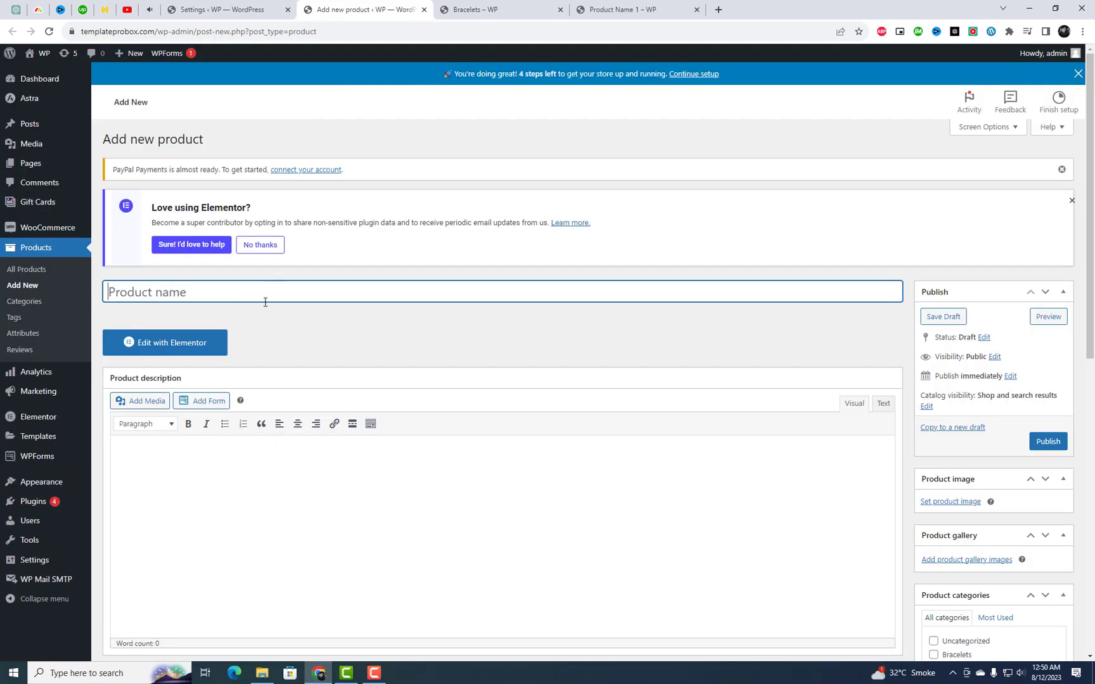
type("Girf")
type("Cart")
type("#01")
scroll(257, 268, "down", 3)
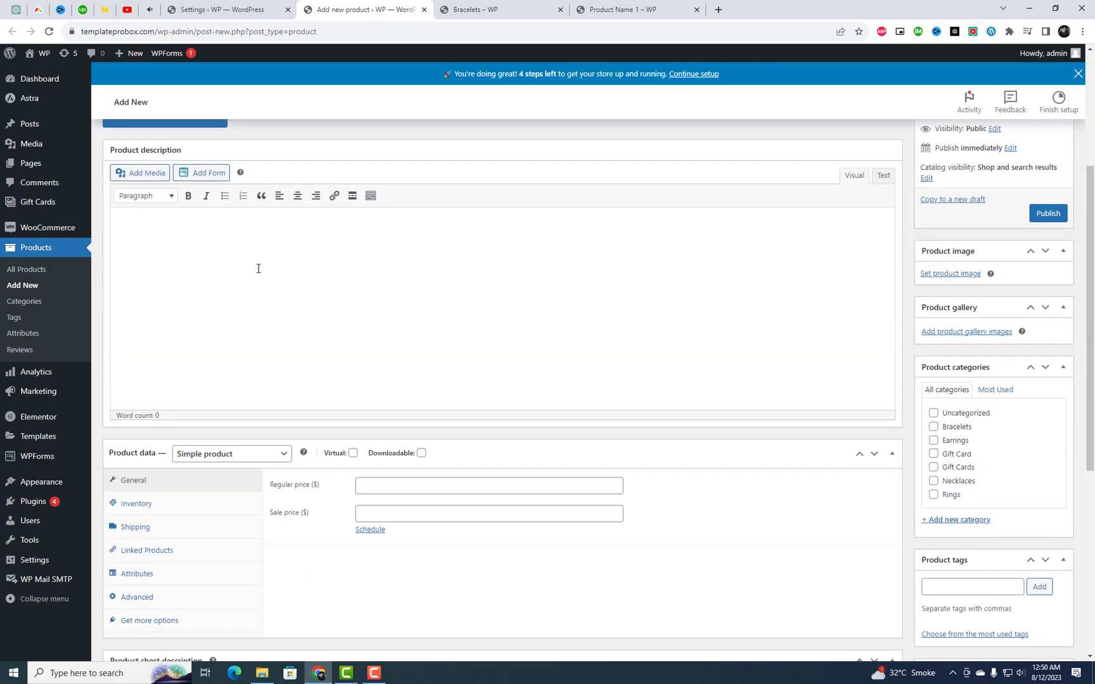
scroll(219, 191, "up", 2)
Copy the Gift Card #01 title into the description and make it a Gift Card product.
key("ctrl+a")
key("ctrl+c")
left_click(246, 383)
key("ctrl+v")
scroll(257, 385, "down", 4)
left_click(231, 283)
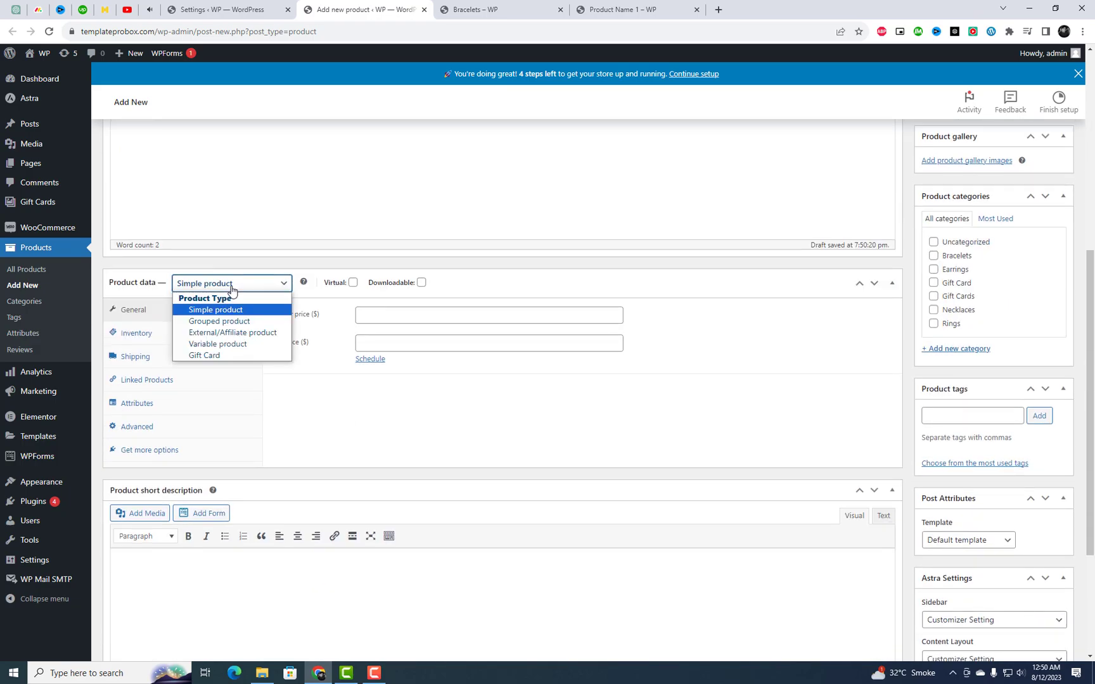
left_click(211, 356)
scroll(354, 282, "down", 1)
Set price 200, the Merry Christmas email template, and the Gift Cards category.
left_click(347, 204)
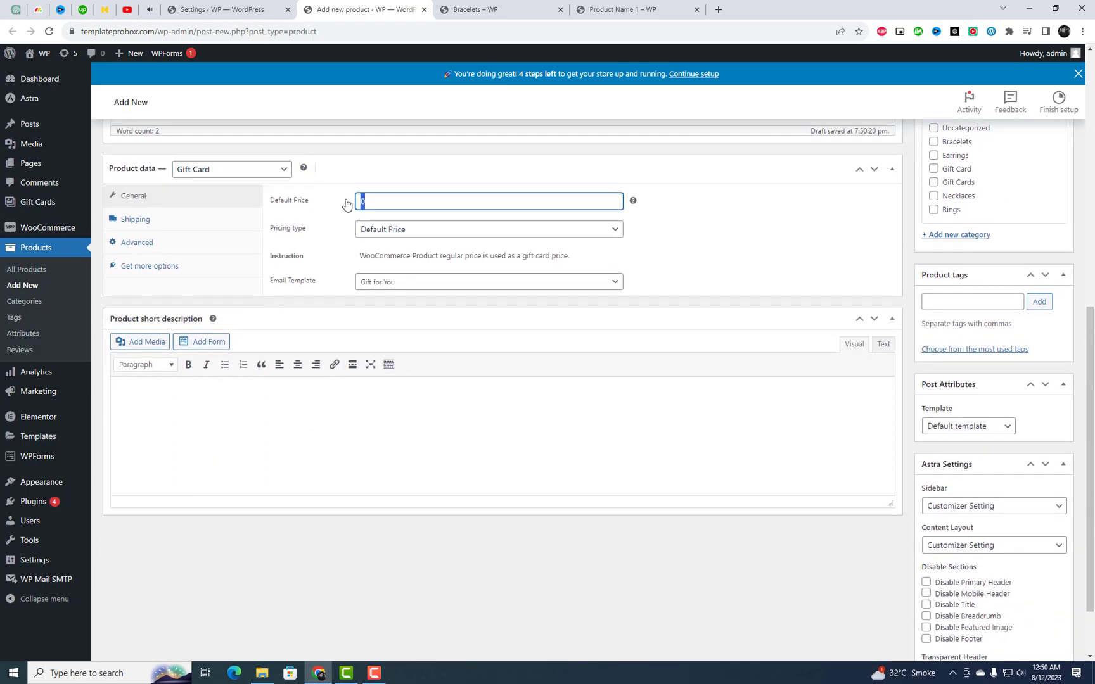
type("200")
left_click(436, 285)
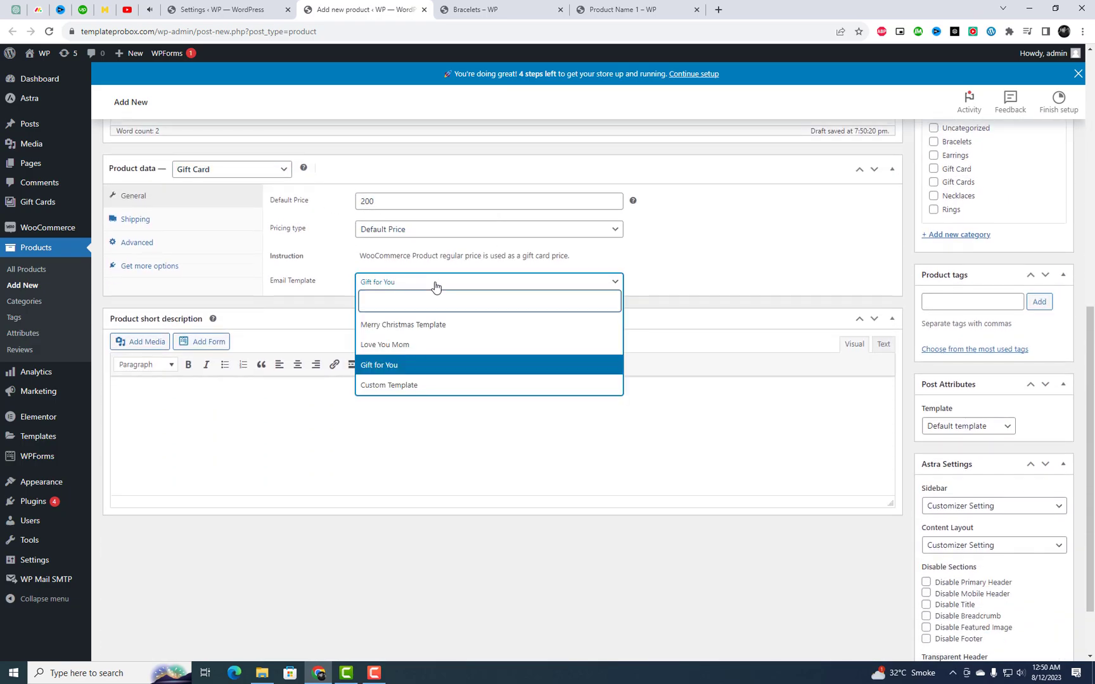
left_click(409, 336)
scroll(428, 335, "up", 1)
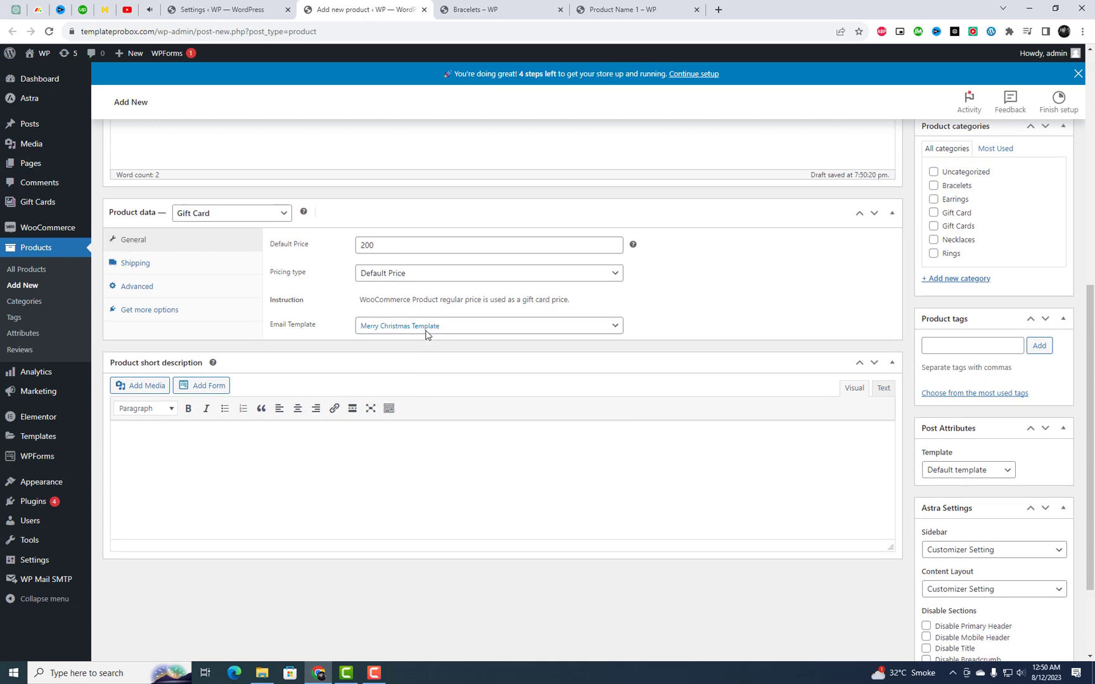
left_click(399, 285)
scroll(576, 425, "up", 1)
scroll(599, 420, "up", 3)
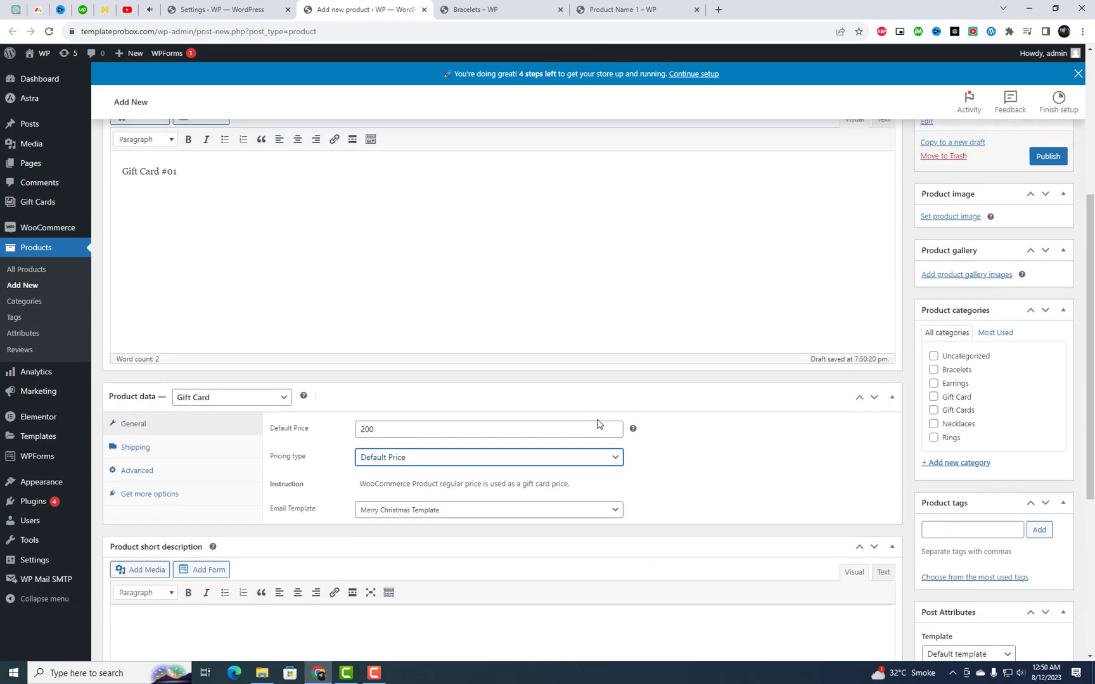
scroll(1000, 433, "down", 1)
left_click(972, 522)
scroll(970, 539, "down", 1)
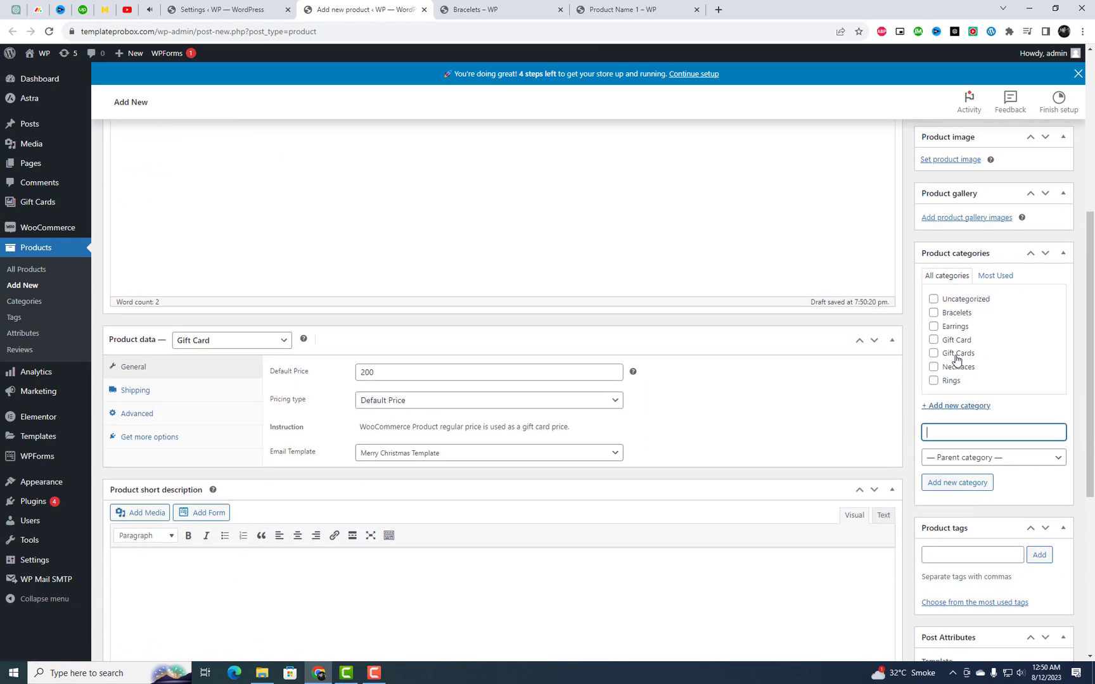
left_click(963, 354)
scroll(654, 433, "up", 3)
scroll(359, 355, "up", 3)
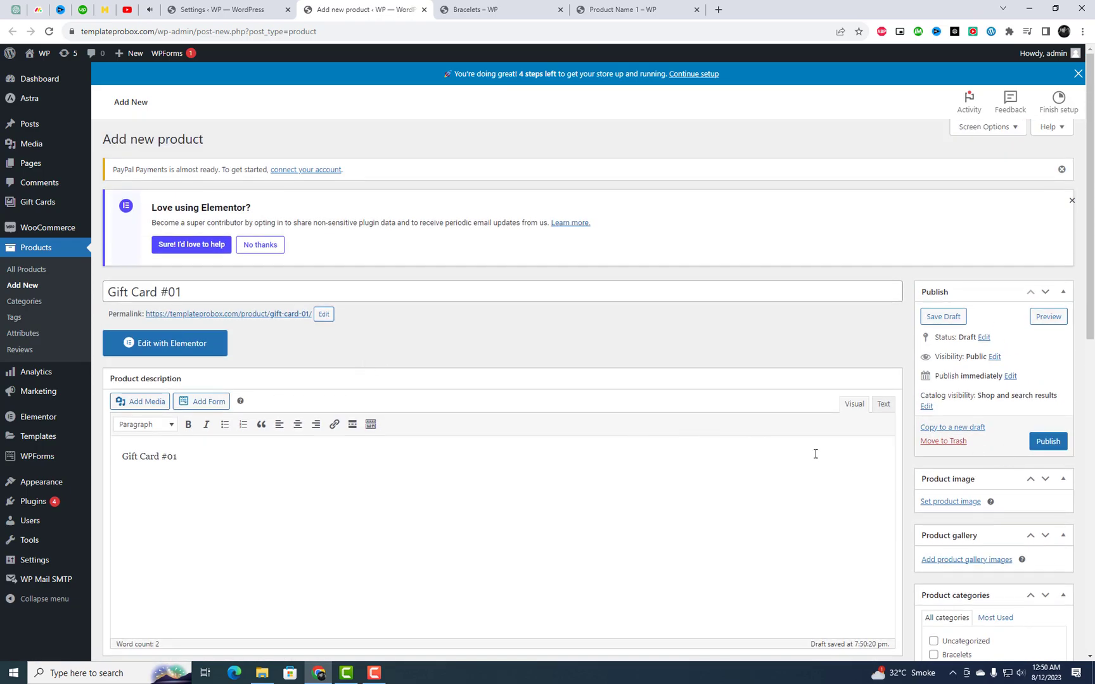
scroll(813, 452, "down", 5)
scroll(1021, 538, "down", 1)
scroll(958, 445, "down", 2)
scroll(975, 440, "up", 2)
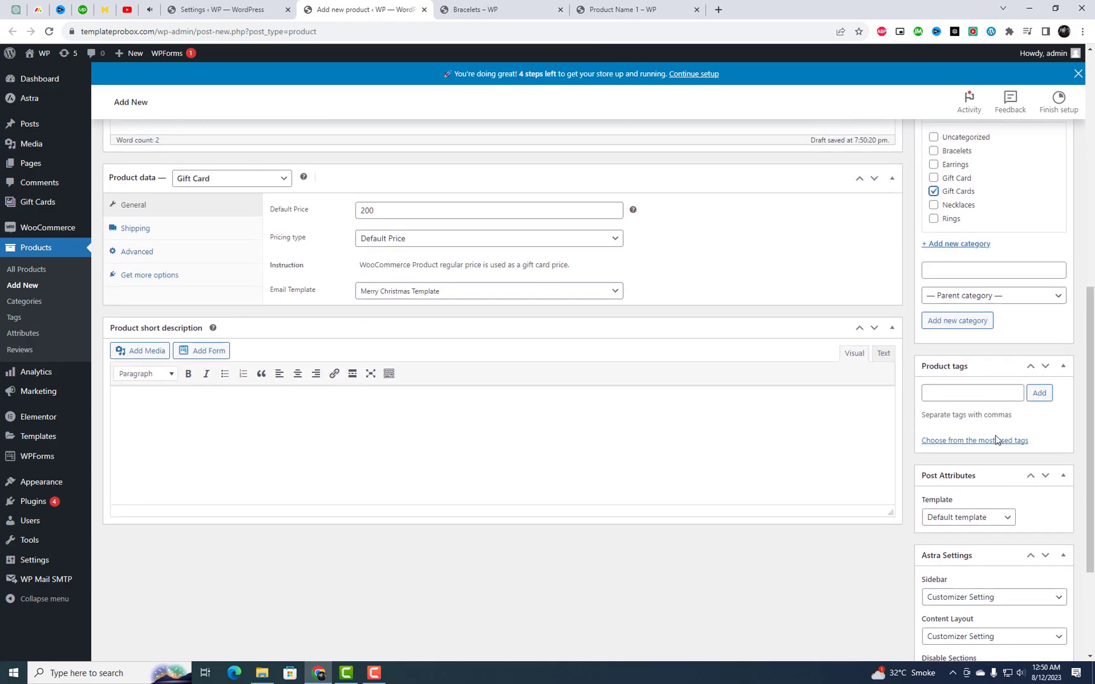
scroll(970, 442, "up", 2)
Set the Merry Christmas image as product image and publish Gift Card #01.
left_click(967, 174)
left_click(121, 99)
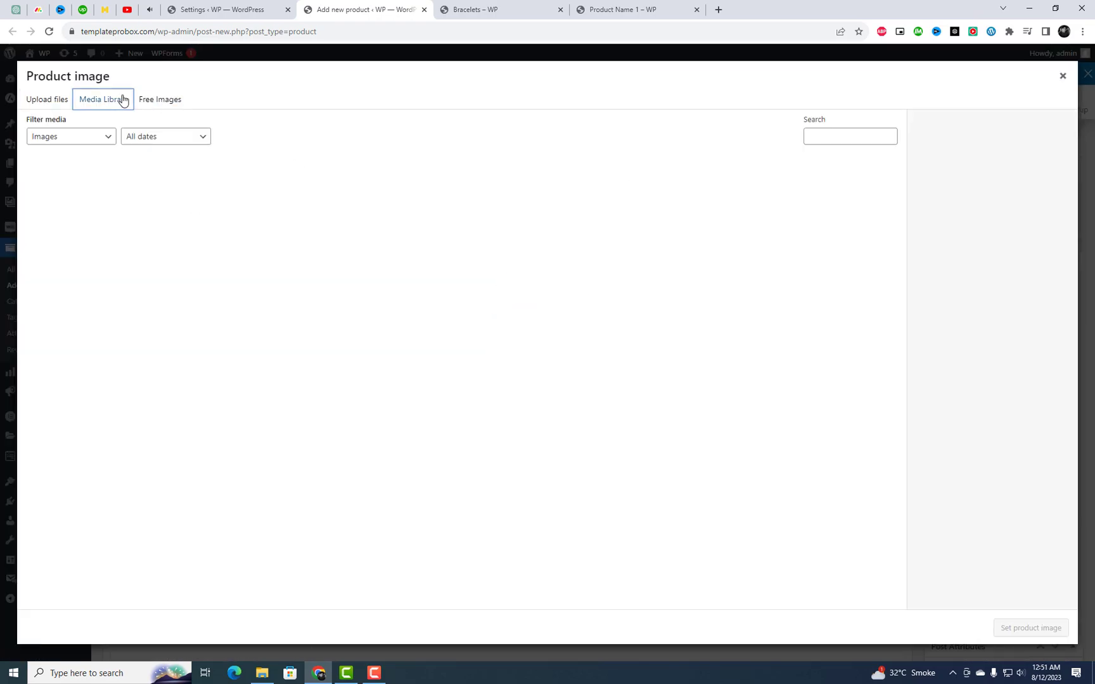
left_click(329, 216)
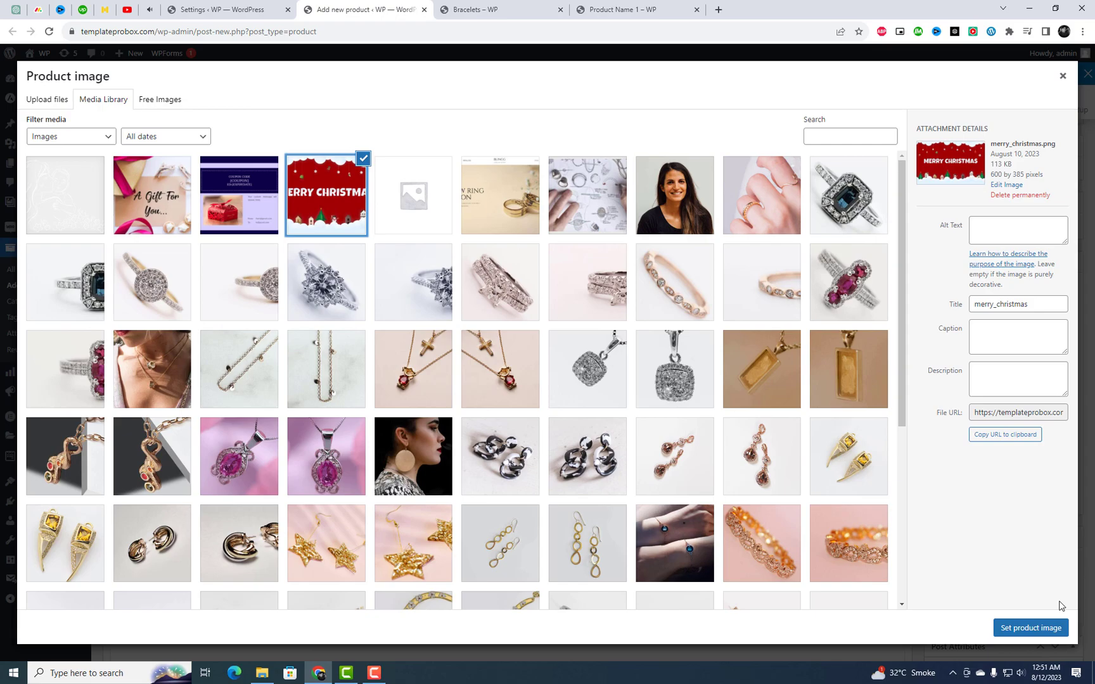
left_click(1016, 632)
scroll(778, 549, "up", 4)
left_click(1043, 441)
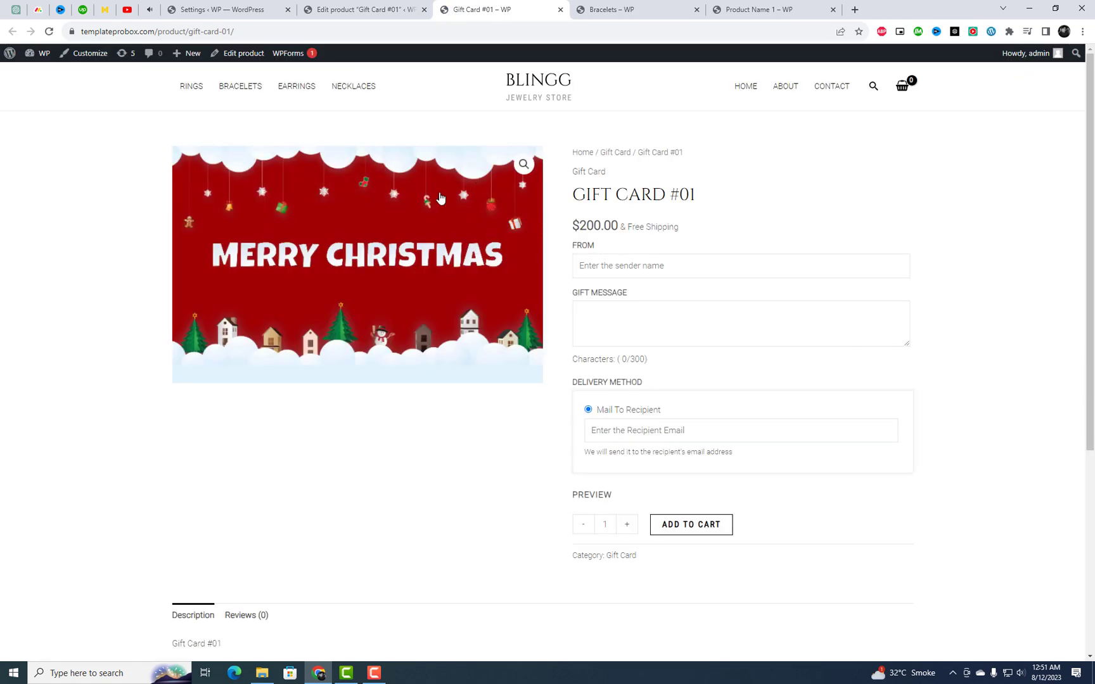
Add Gift Card #01 to the cart from John, with a Merry Christmas message and recipient email.
left_click(603, 268)
left_click(939, 249)
left_click(773, 269)
type("Se")
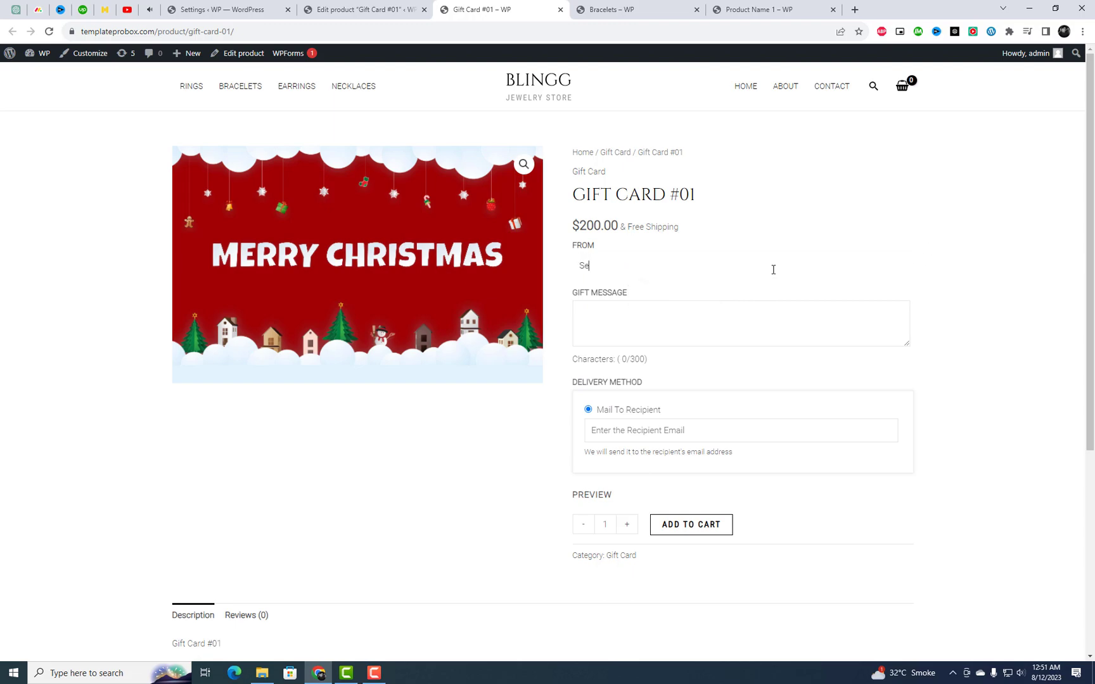
key("BackSpace")
key("BackSpace")
type("J")
left_click(696, 323)
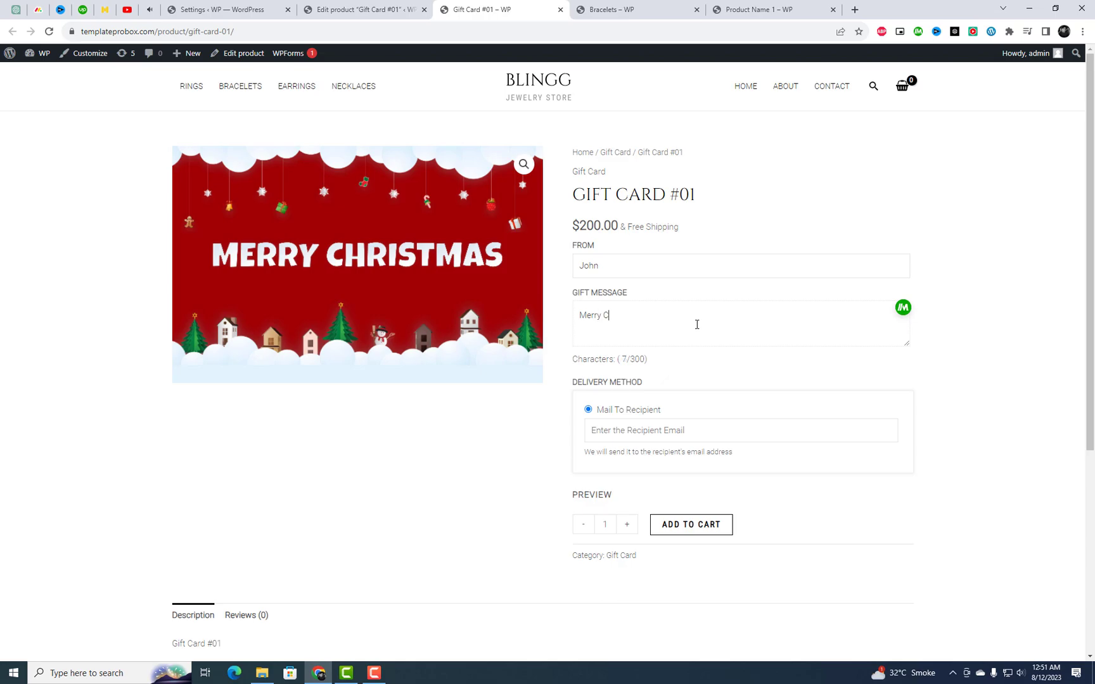
type("istmas John")
scroll(636, 413, "down", 1)
left_click(631, 377)
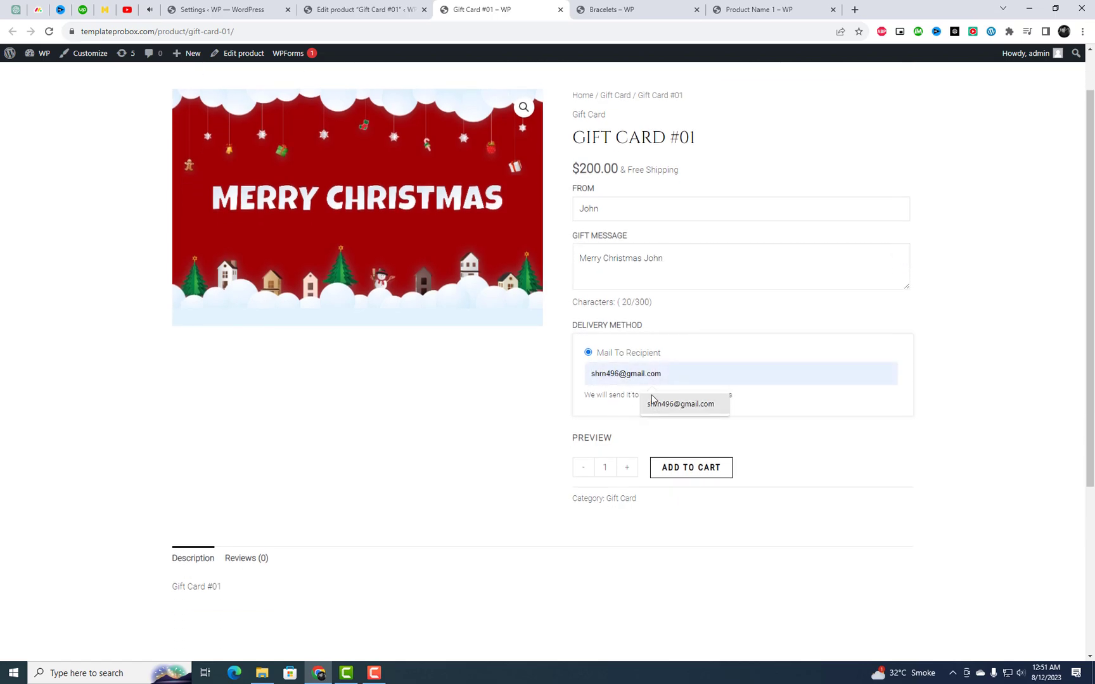
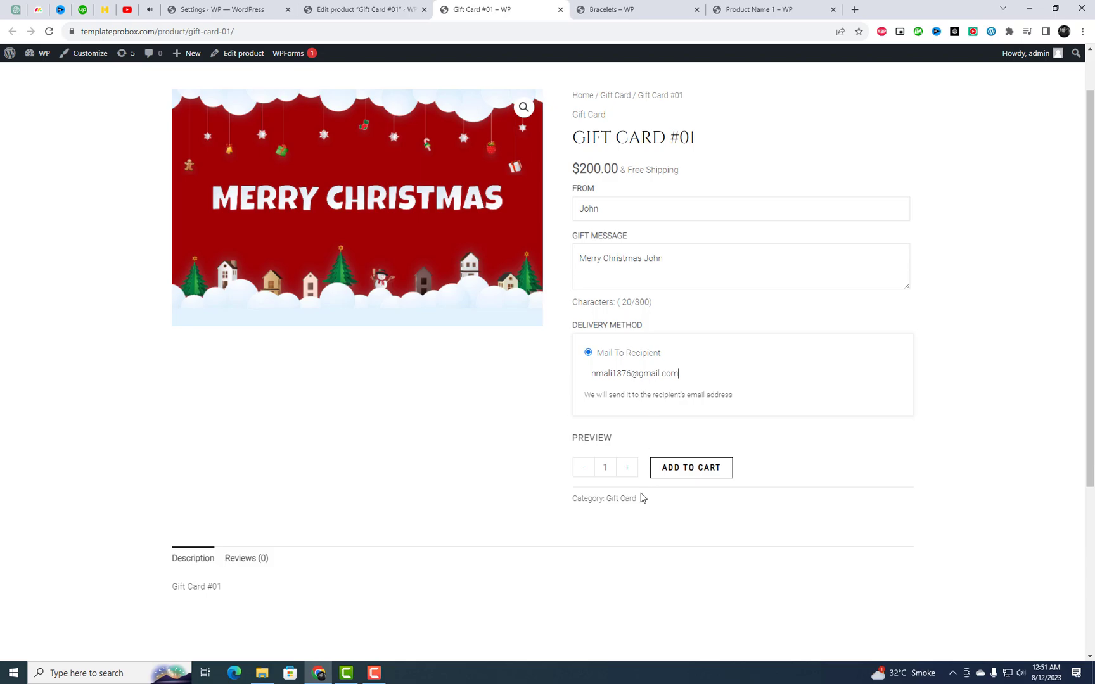
left_click(628, 476)
left_click(706, 472)
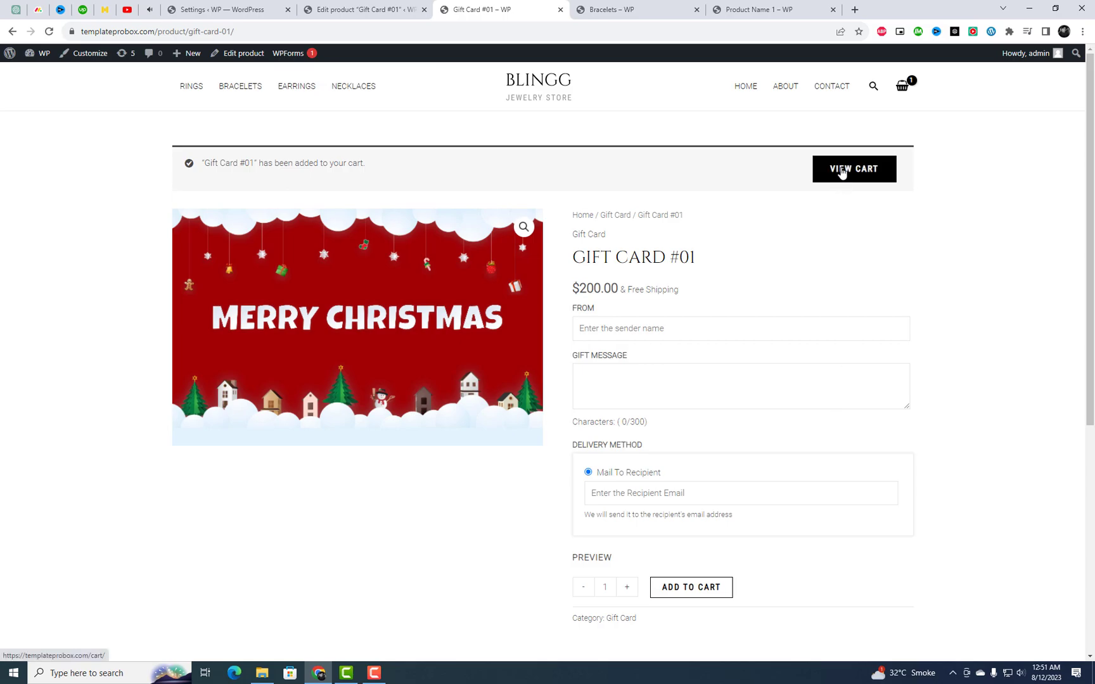
Check out the gift card cart and place order 497 for $200.00.
left_click(842, 173)
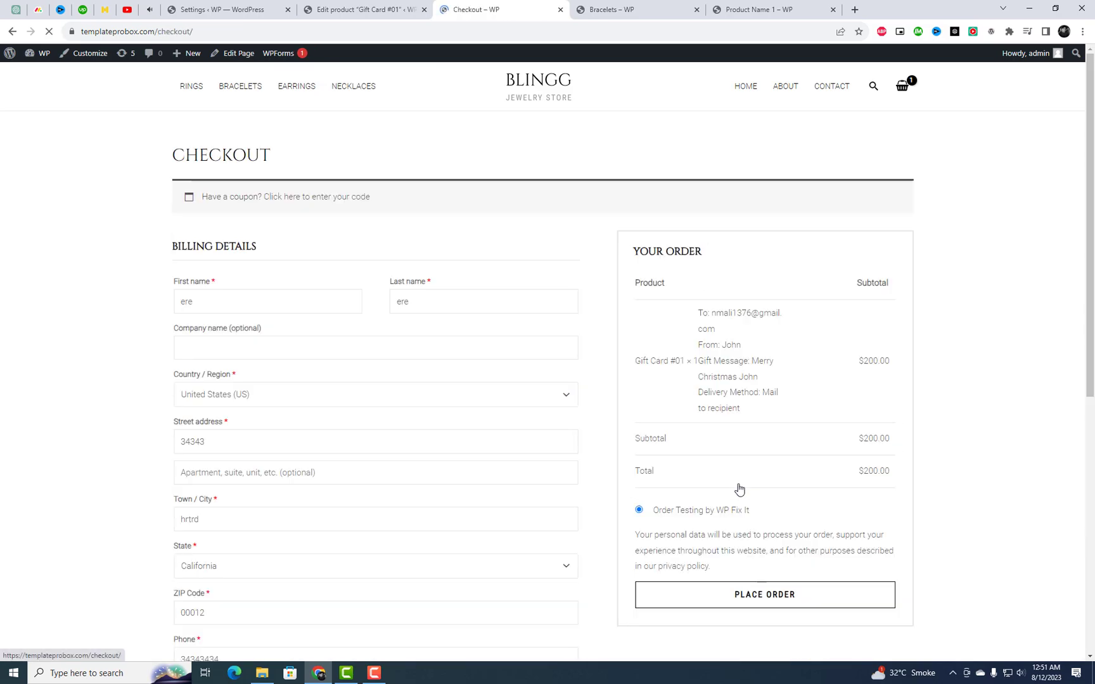
scroll(921, 471, "down", 2)
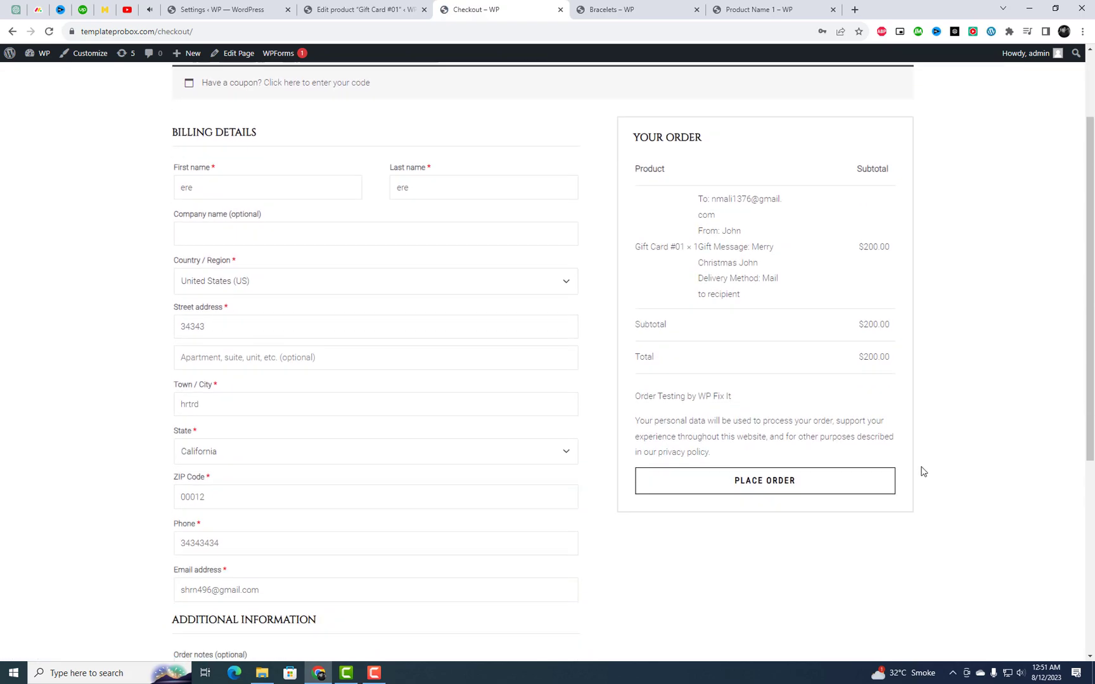
scroll(922, 471, "down", 1)
scroll(922, 472, "down", 1)
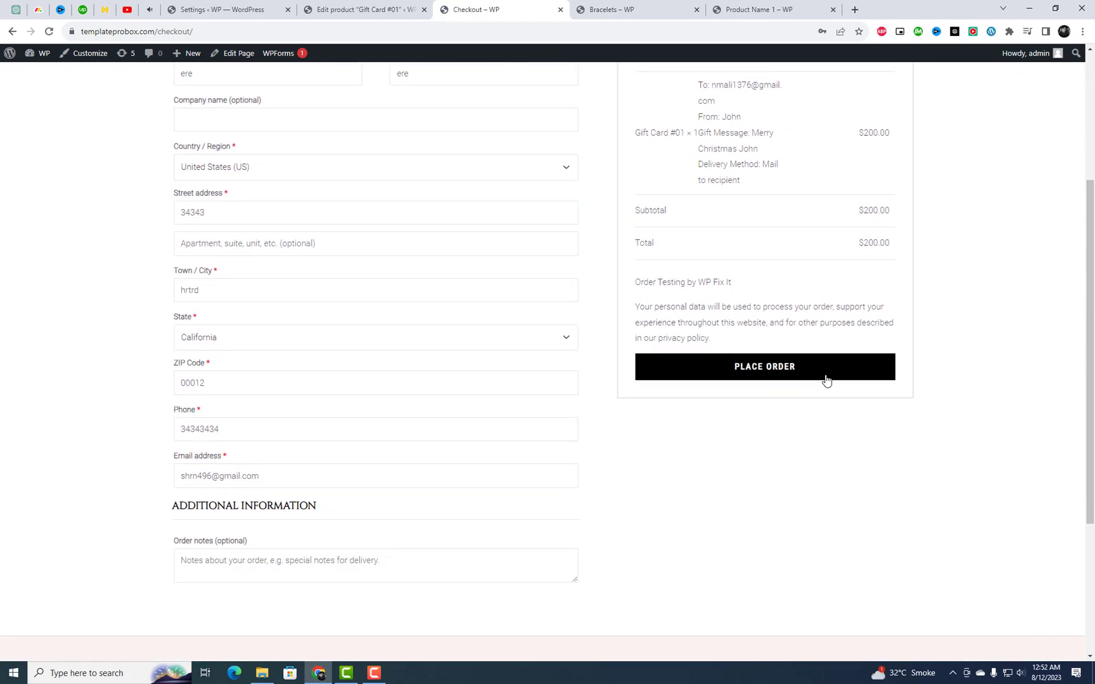
left_click(753, 378)
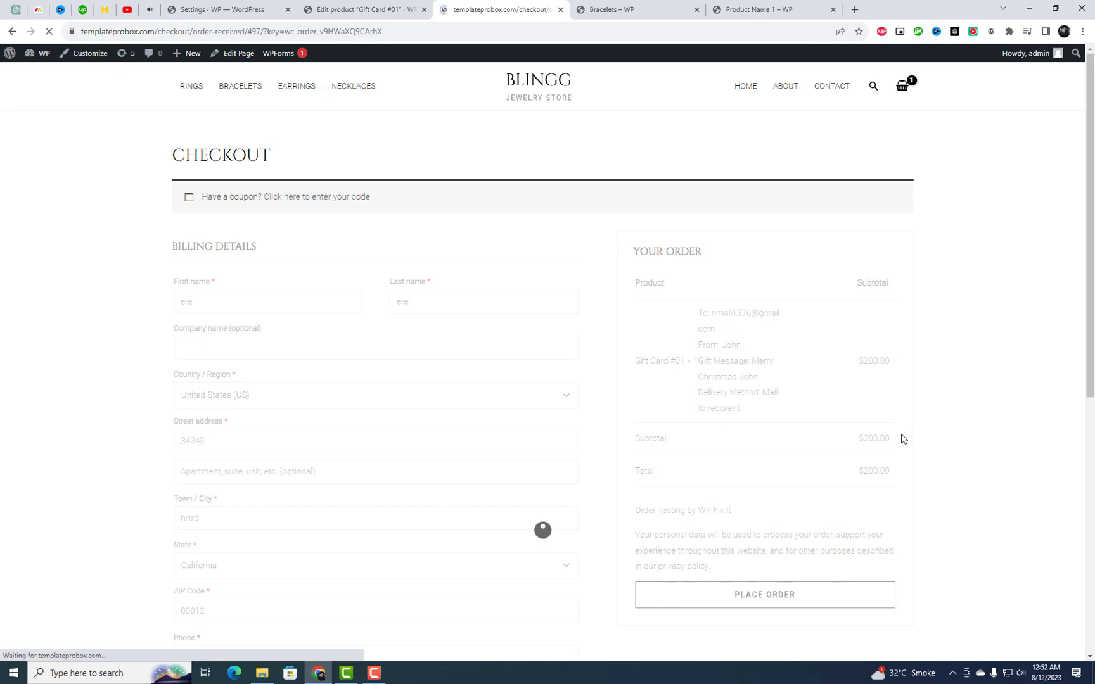
scroll(901, 438, "down", 1)
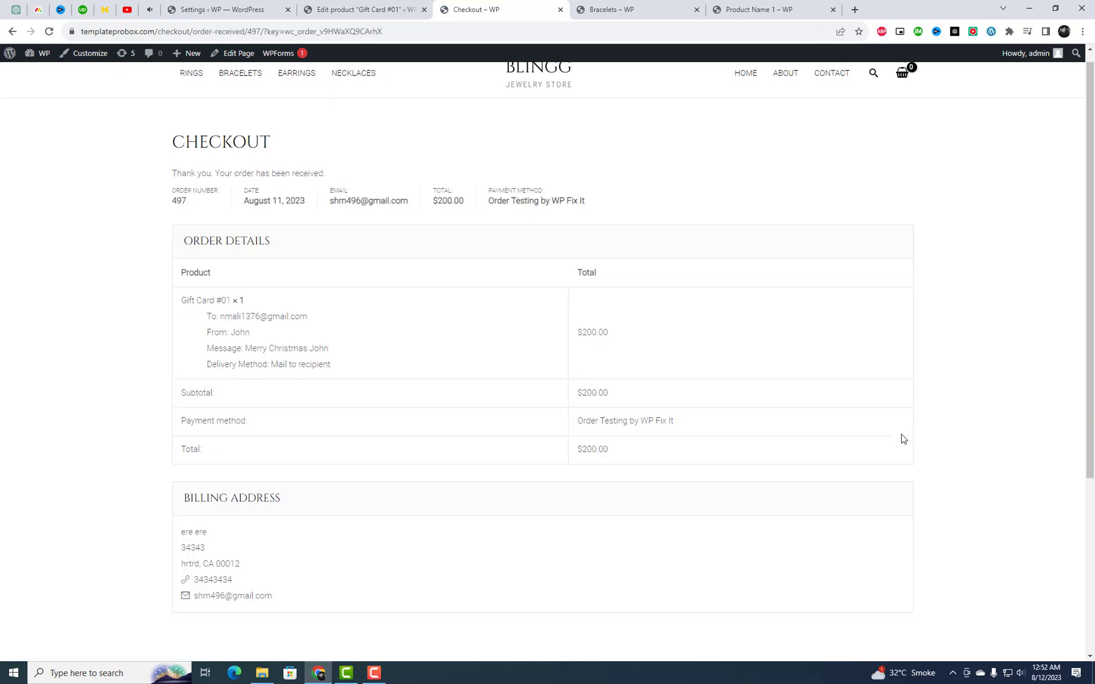
scroll(598, 400, "up", 1)
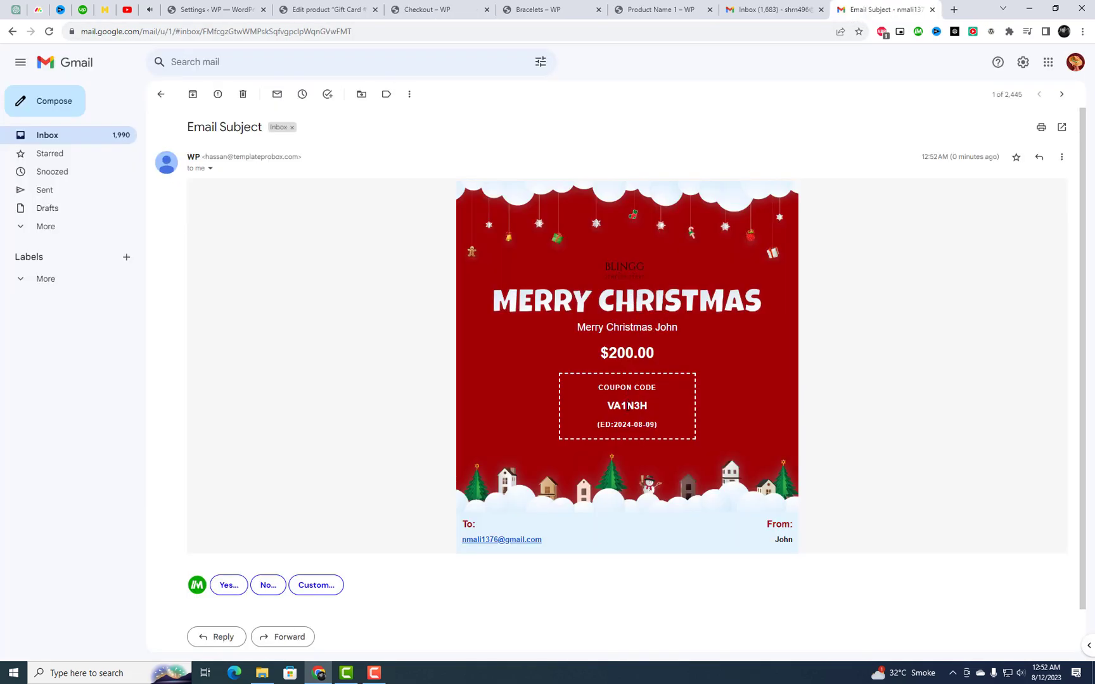
right_click(628, 407)
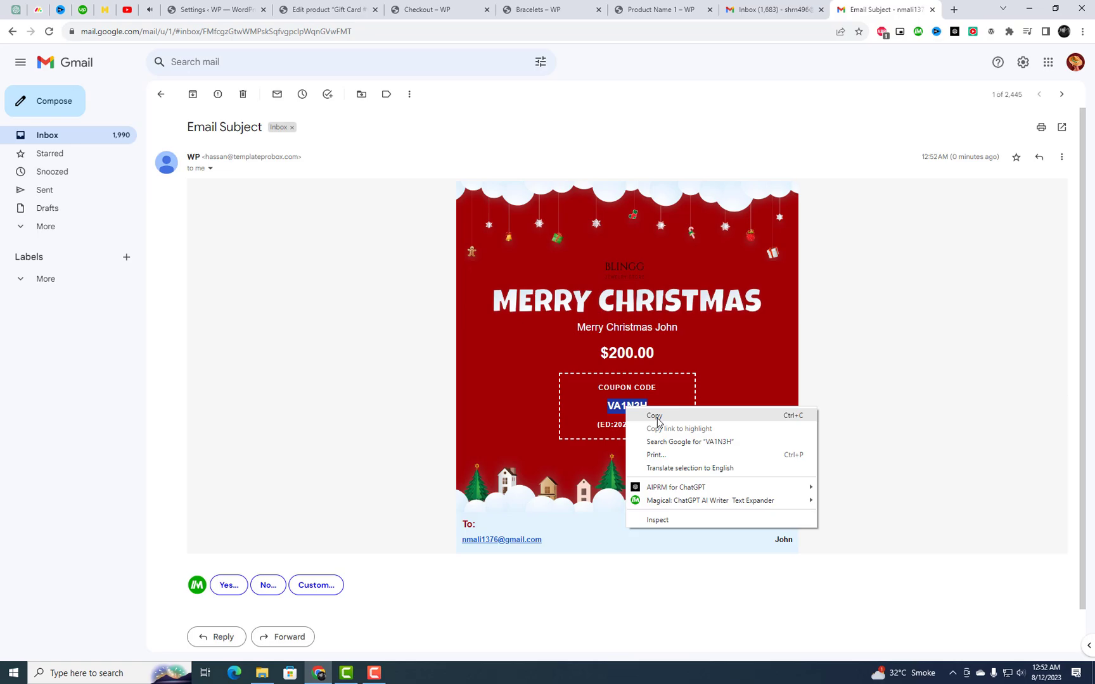
left_click(653, 417)
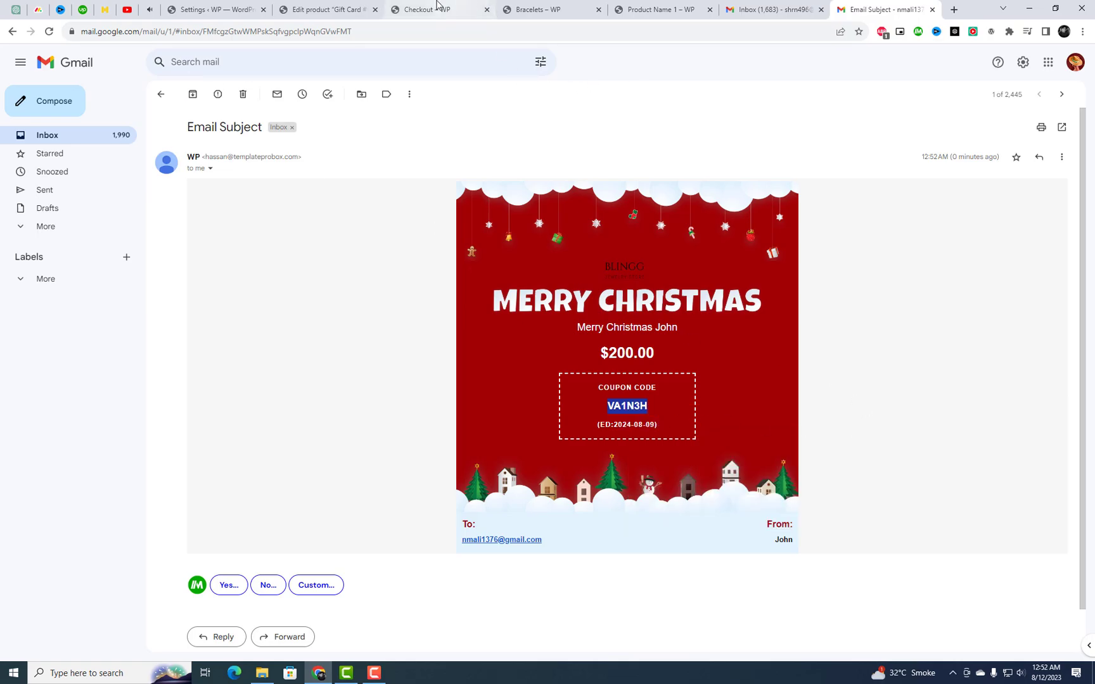
left_click(510, 10)
left_click(431, 28)
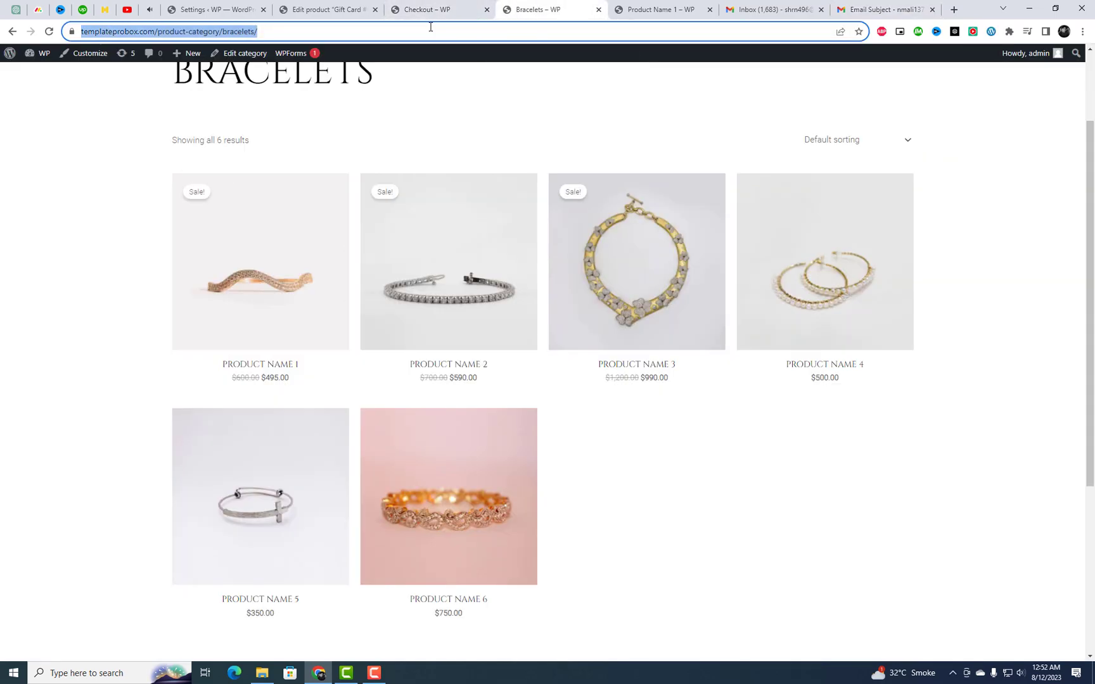
Load the store's Bracelets page in a new private browsing window.
left_click(1082, 31)
left_click(1021, 75)
type("https://templateprobox.com/product-category/bracelets/")
key("Return")
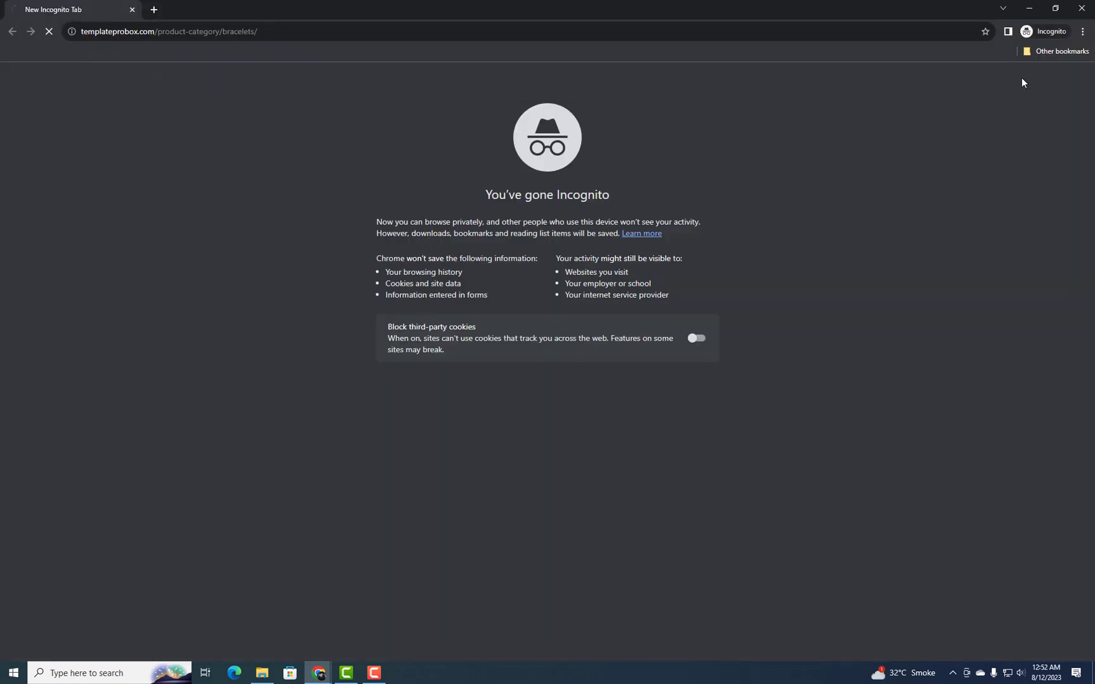
mouse_move(318, 673)
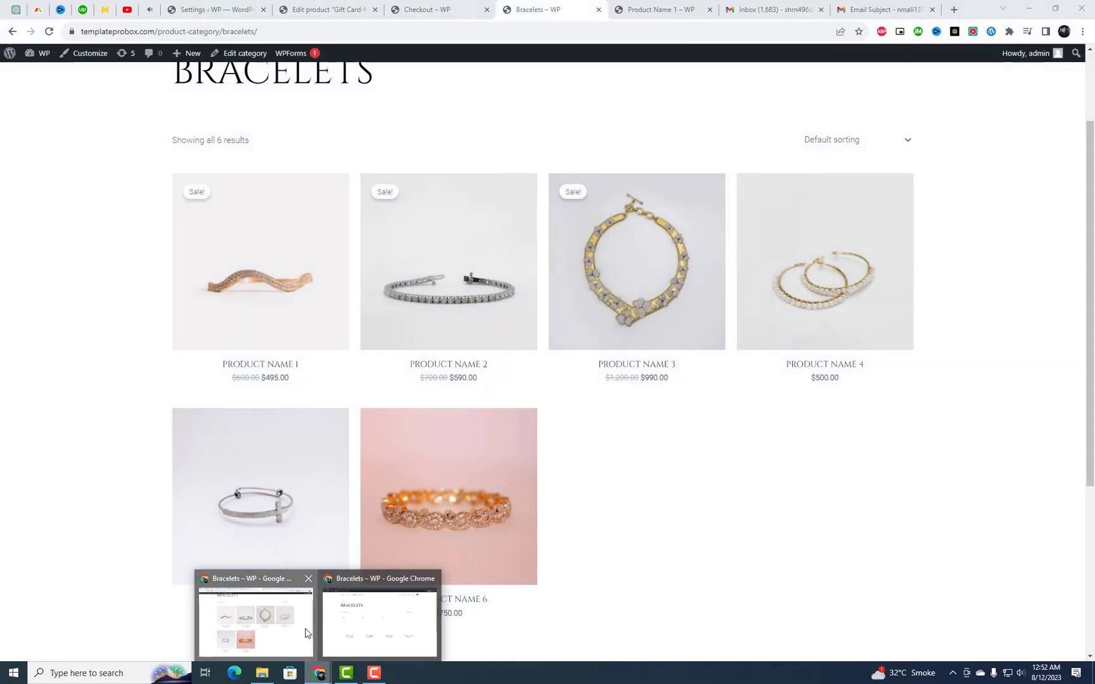
Add the $950.00 Product Name 13 necklace to the cart in the private window.
left_click(305, 633)
left_click(885, 10)
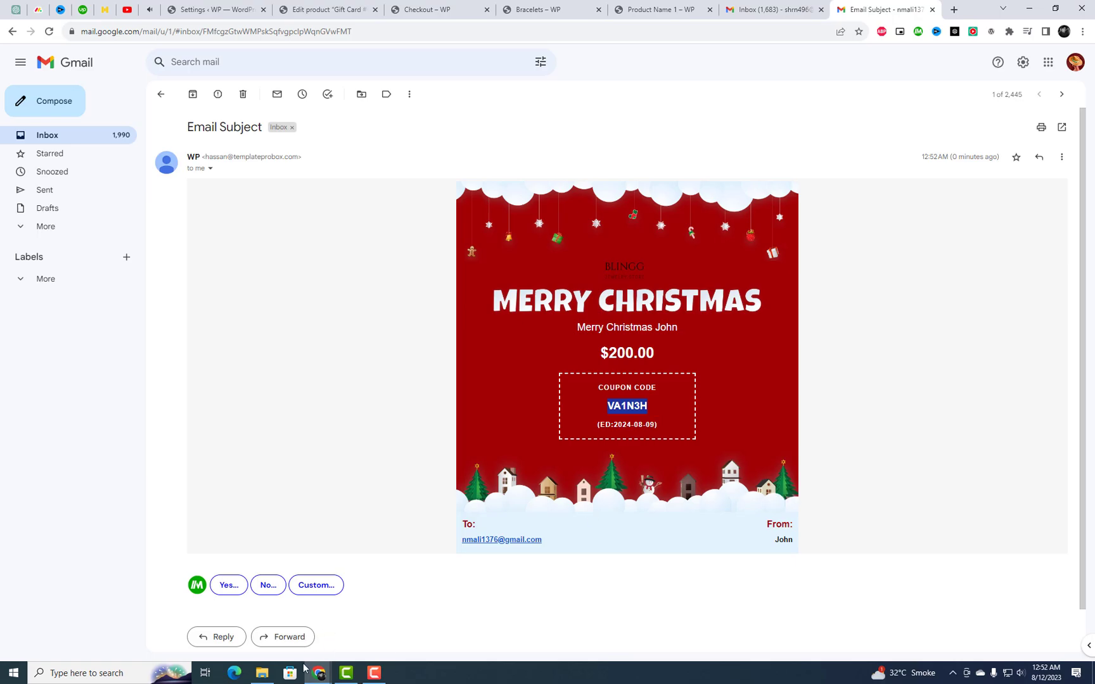
left_click(322, 676)
left_click(381, 616)
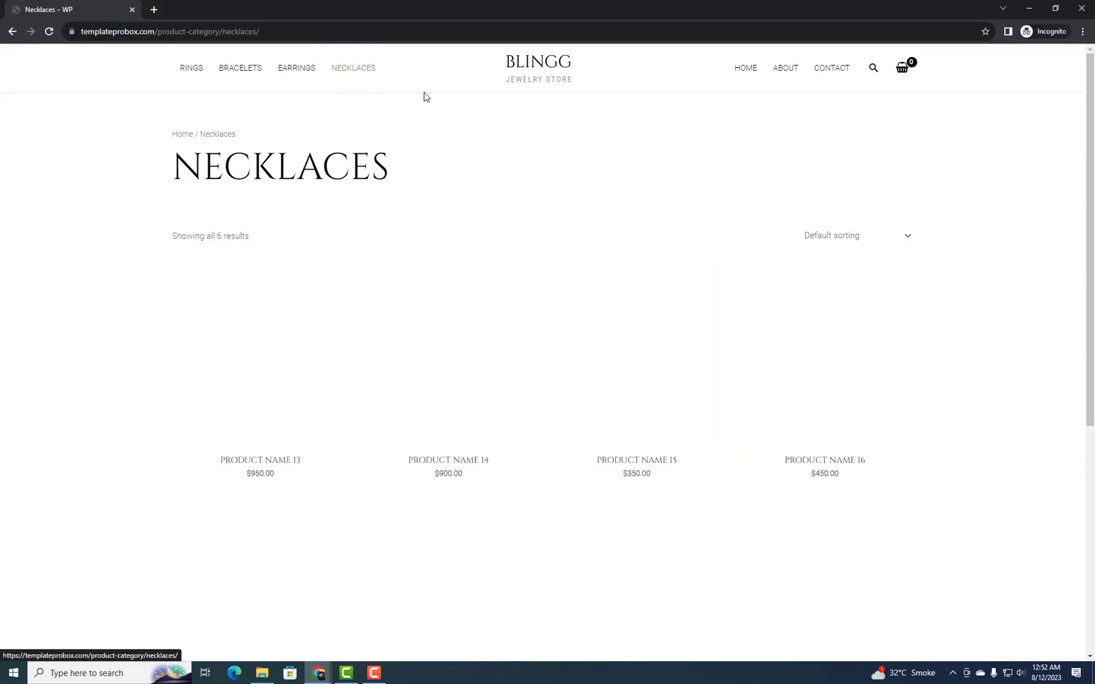
scroll(628, 295, "down", 1)
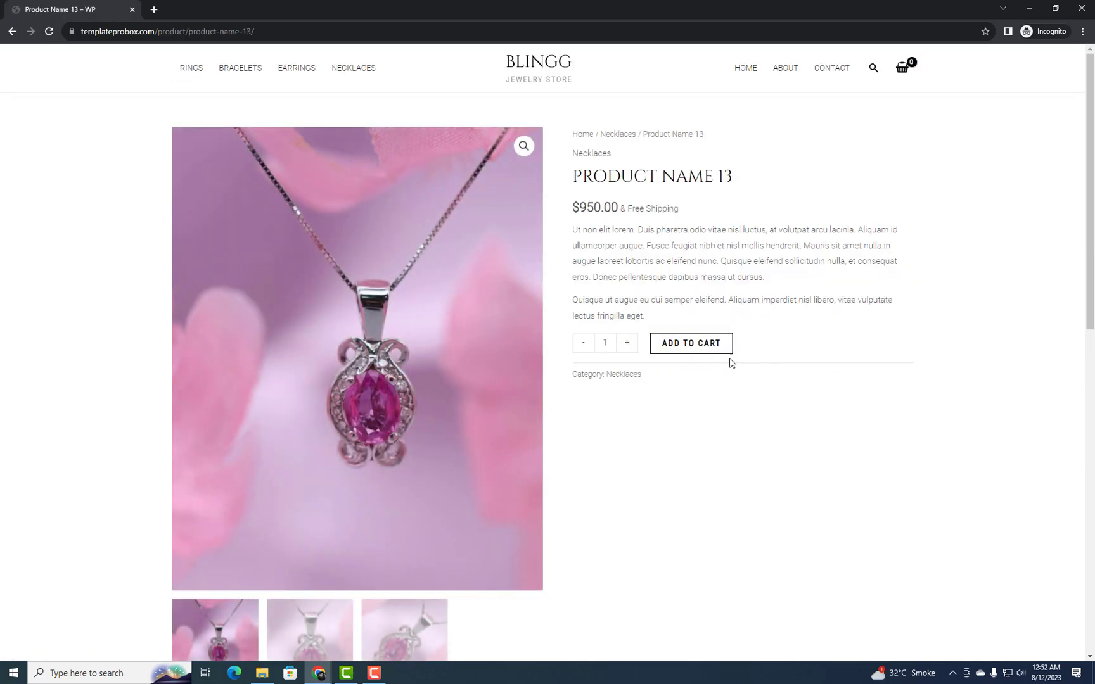
left_click(693, 344)
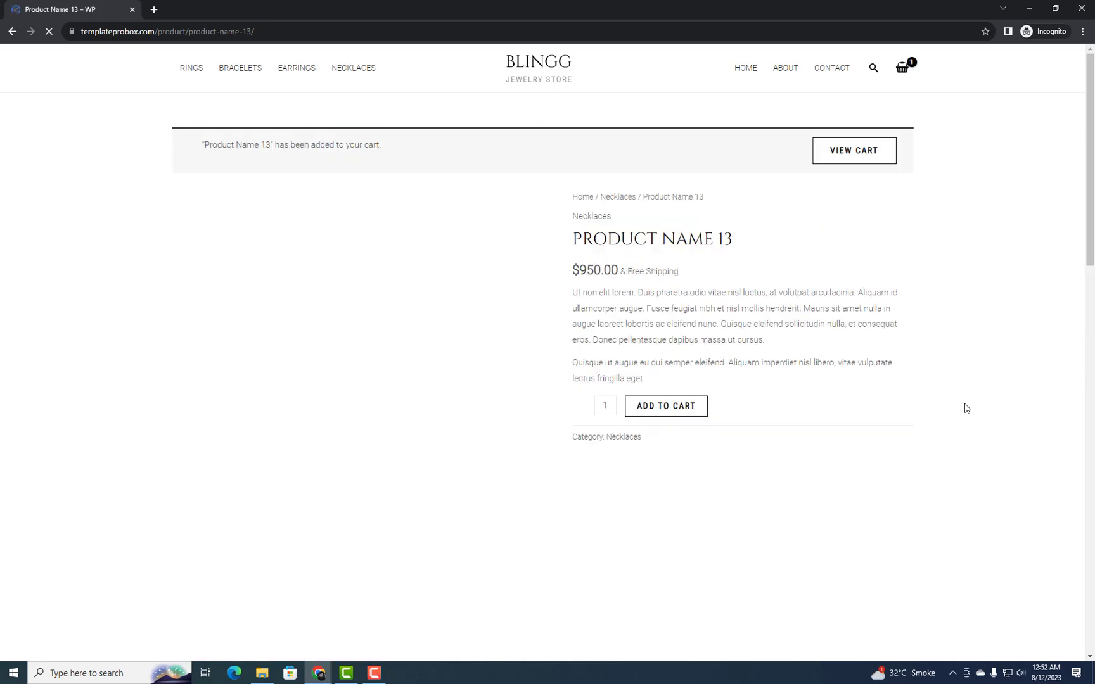
scroll(999, 414, "down", 1)
scroll(999, 414, "up", 1)
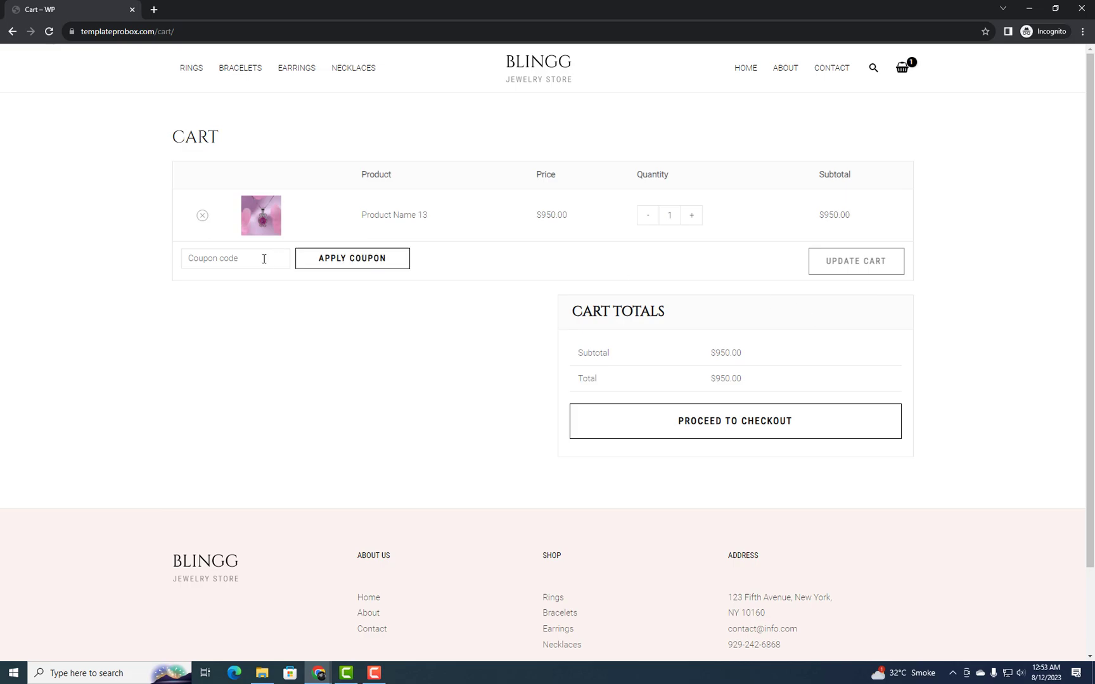
left_click(262, 259)
left_click_drag(229, 259, 167, 263)
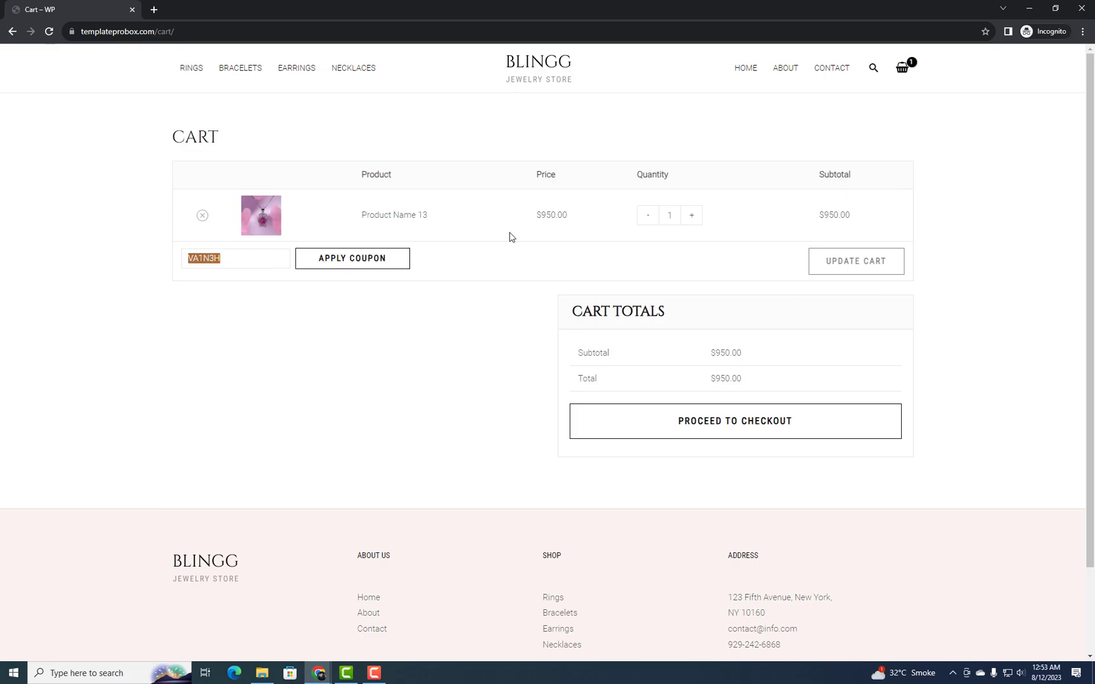
left_click(362, 271)
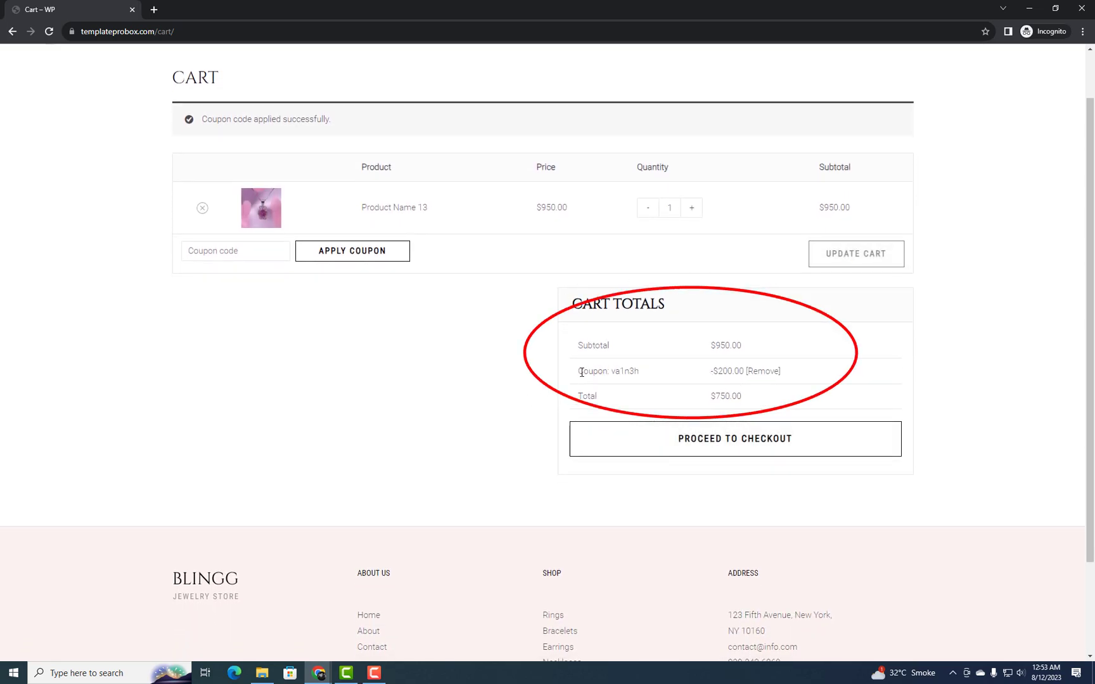
left_click_drag(580, 373, 792, 377)
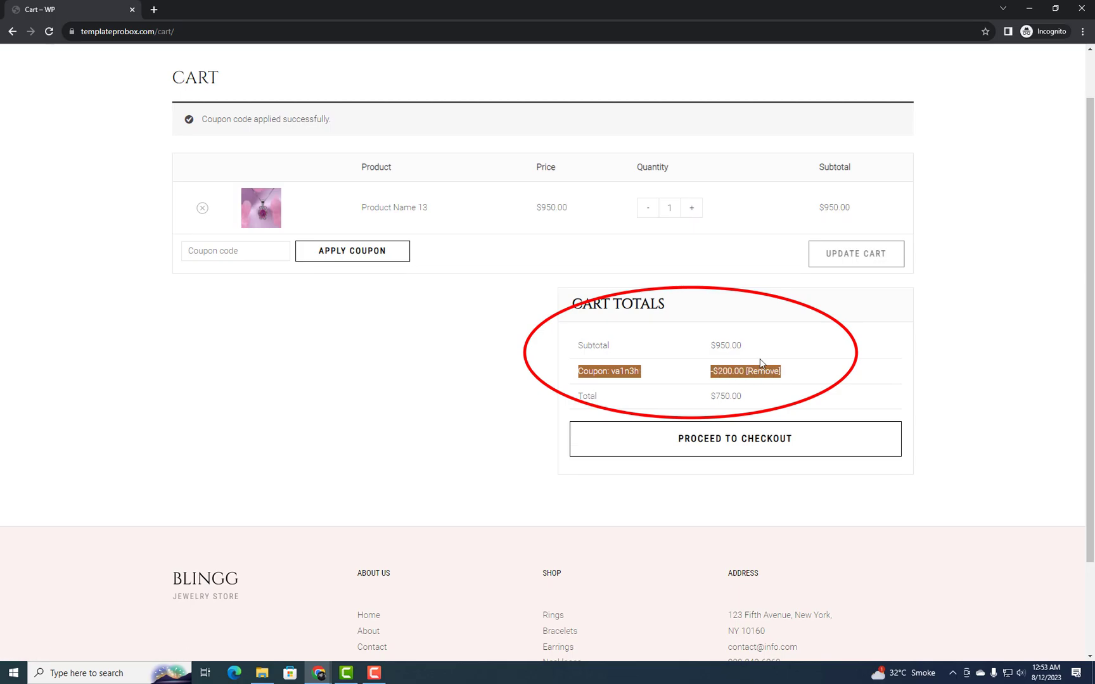
Proceed to checkout with Product Name 13, the $200.00 discount and $750.00 total.
left_click(741, 442)
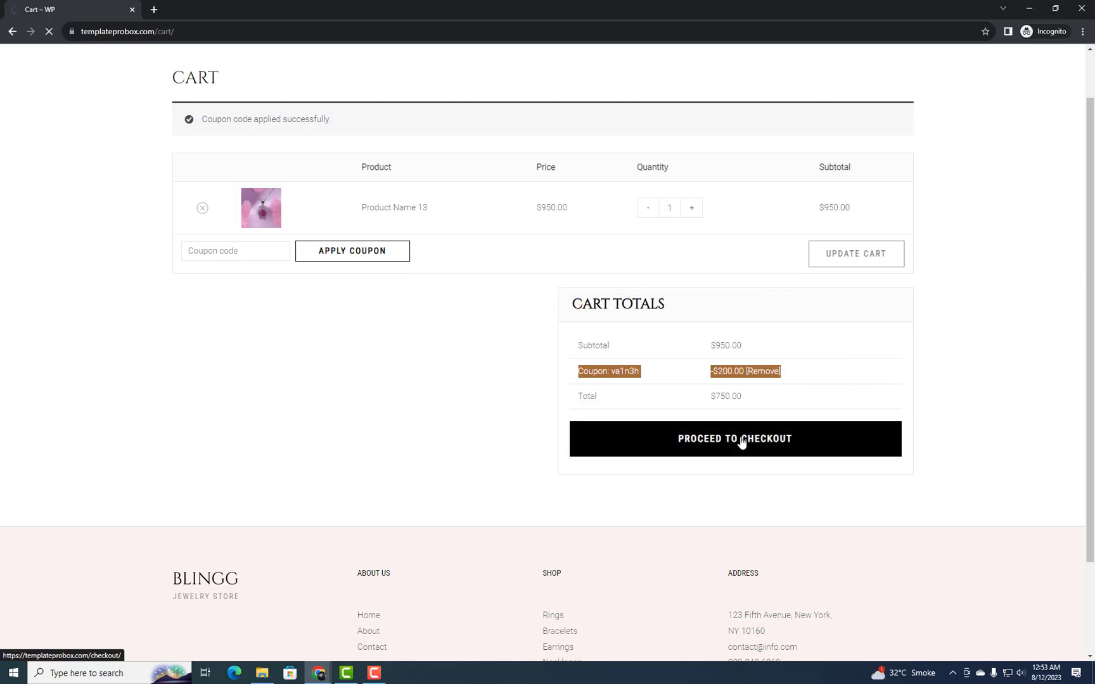
scroll(1034, 381, "down", 1)
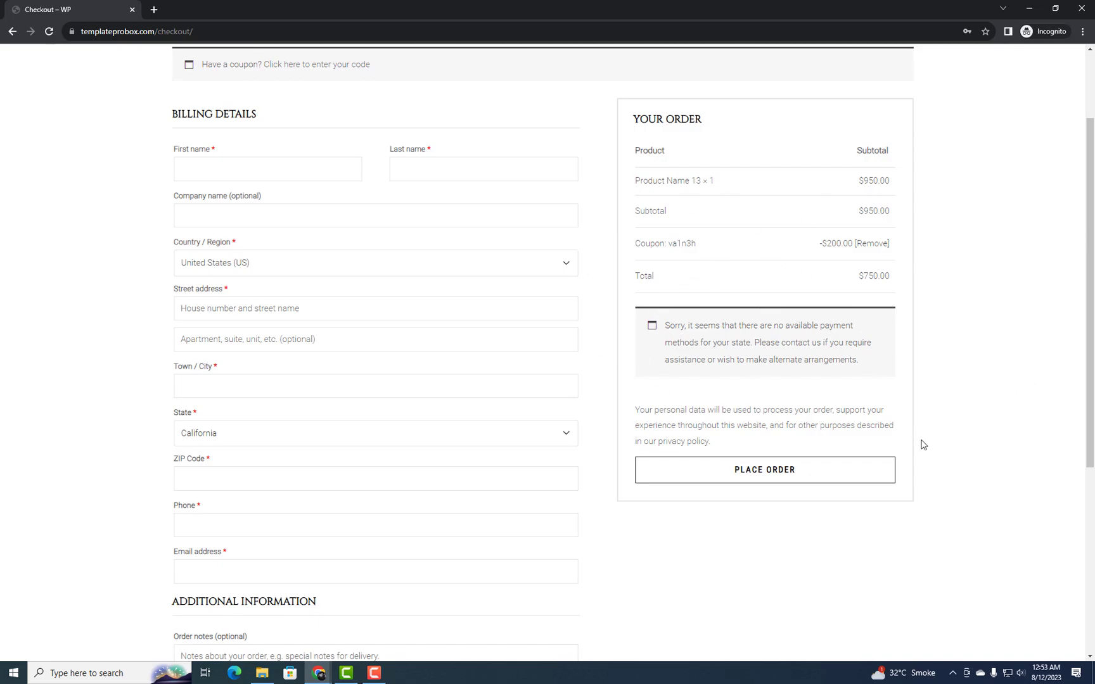
scroll(922, 444, "up", 1)
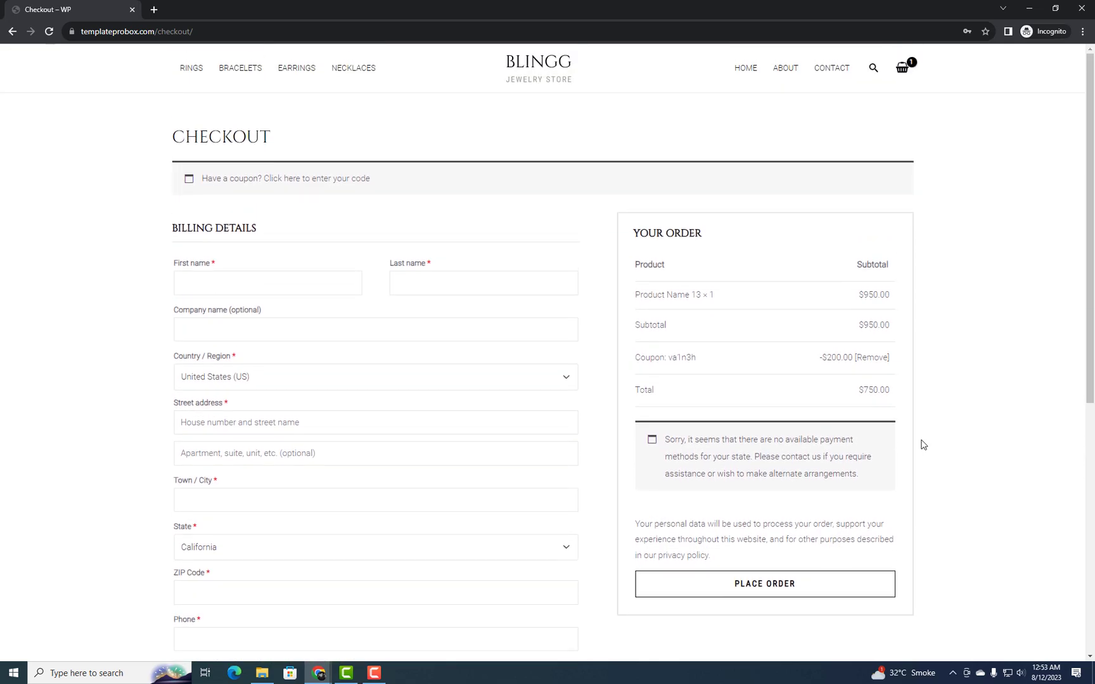